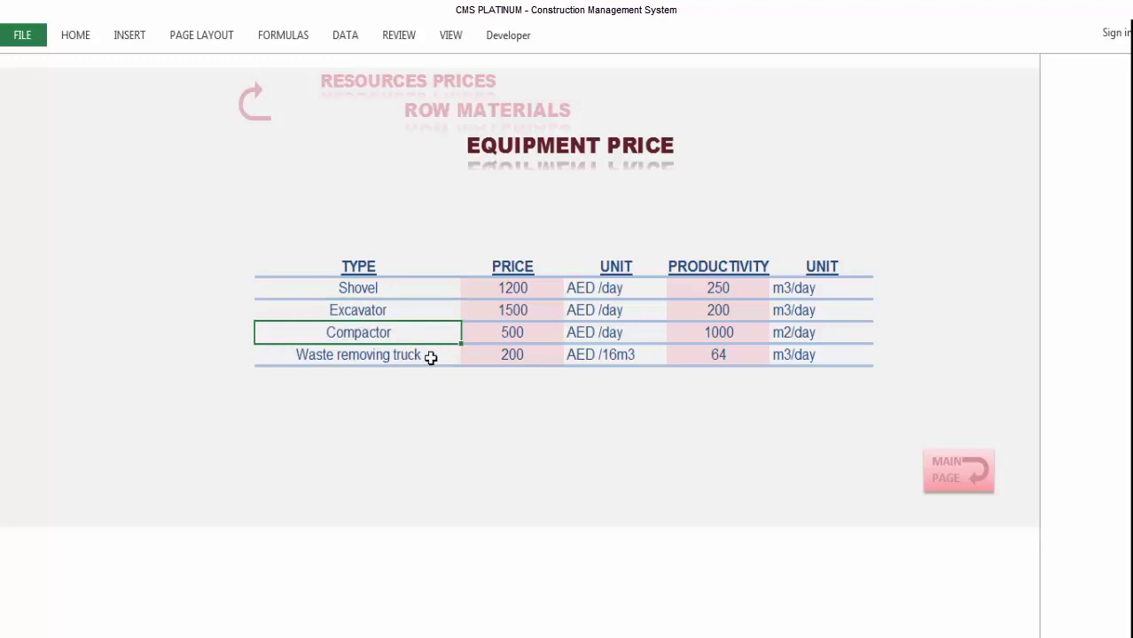
- Examine the price and price unit of each equipment type, from the shovel to the waste removing truck
{"action": "left_click", "coordinate": [443, 358]}
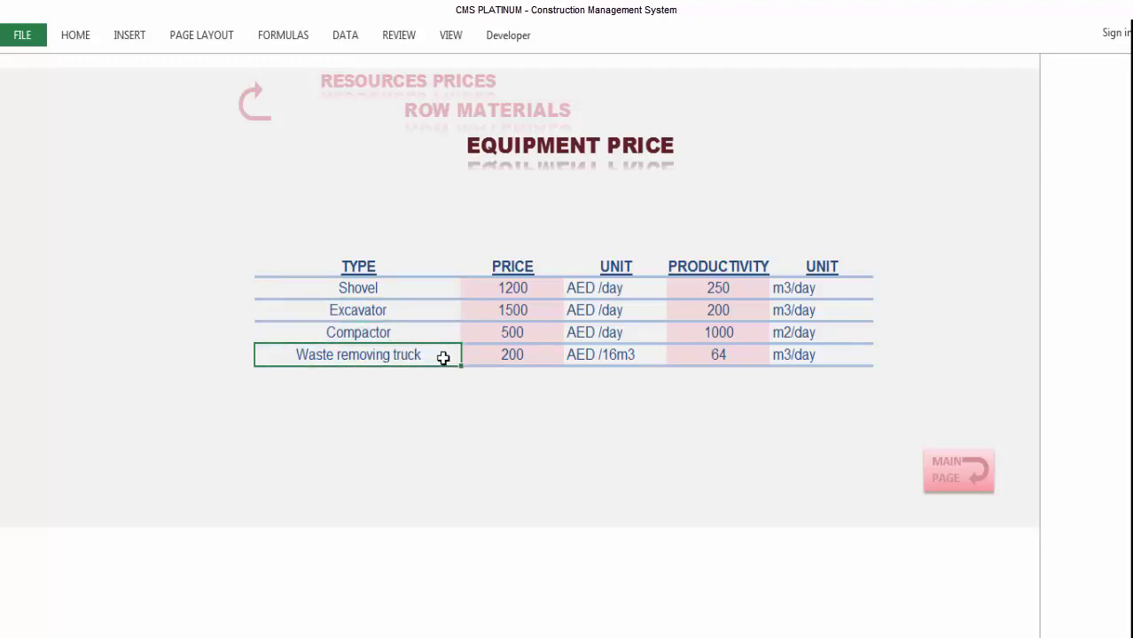
{"action": "left_click_drag", "start_coordinate": [523, 288], "coordinate": [520, 356]}
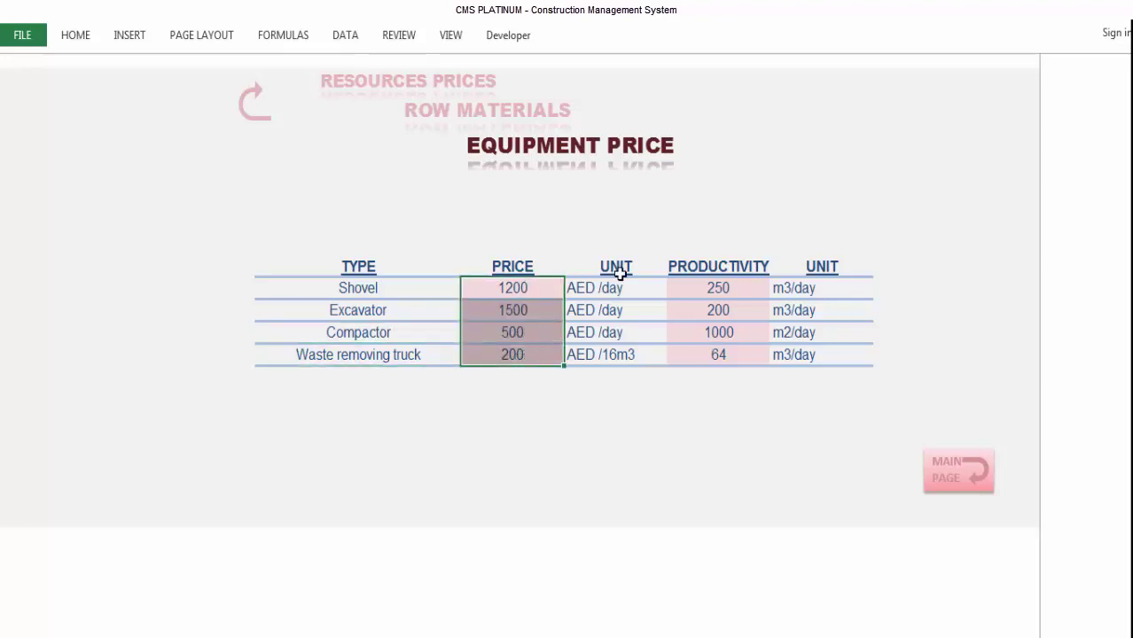
{"action": "left_click", "coordinate": [513, 281]}
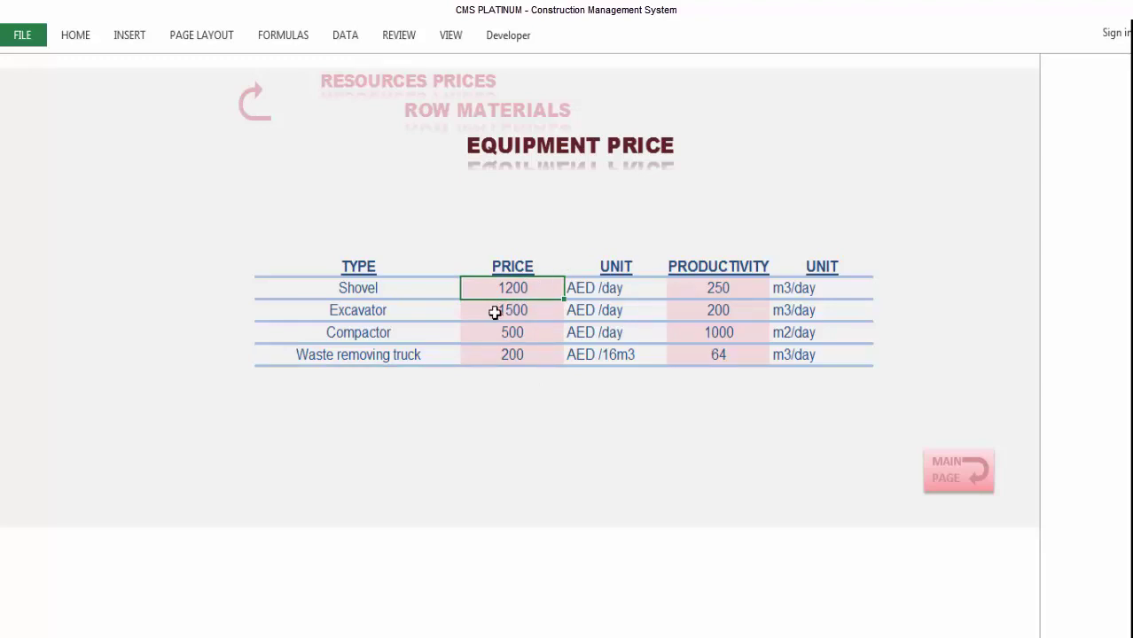
{"action": "left_click", "coordinate": [494, 311]}
{"action": "left_click", "coordinate": [519, 338]}
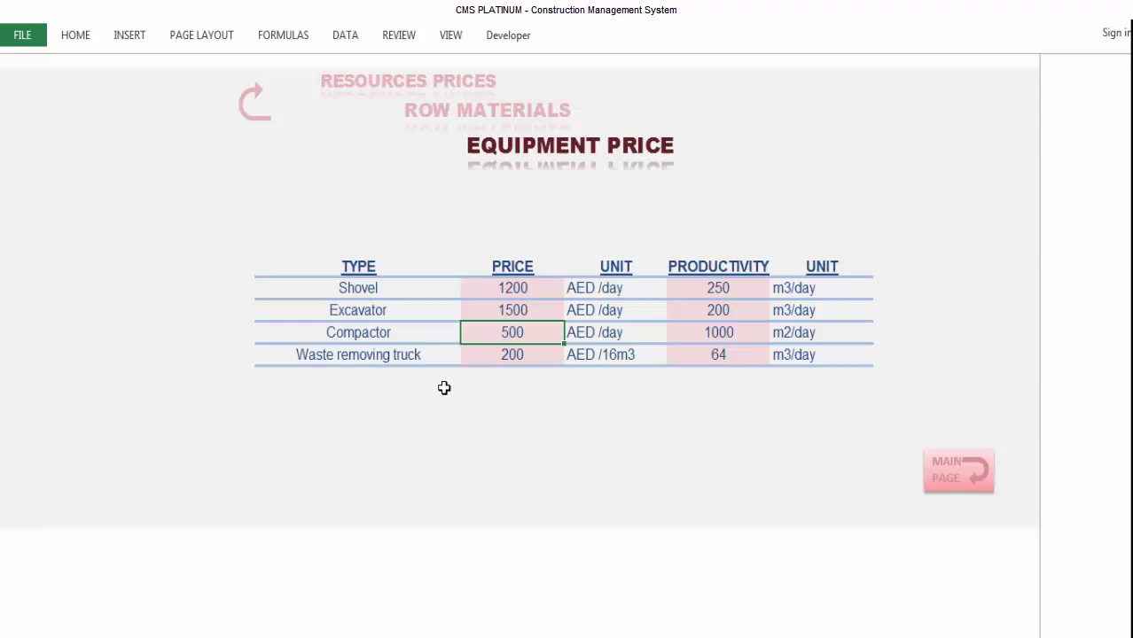
{"action": "left_click", "coordinate": [540, 354]}
{"action": "left_click", "coordinate": [636, 355]}
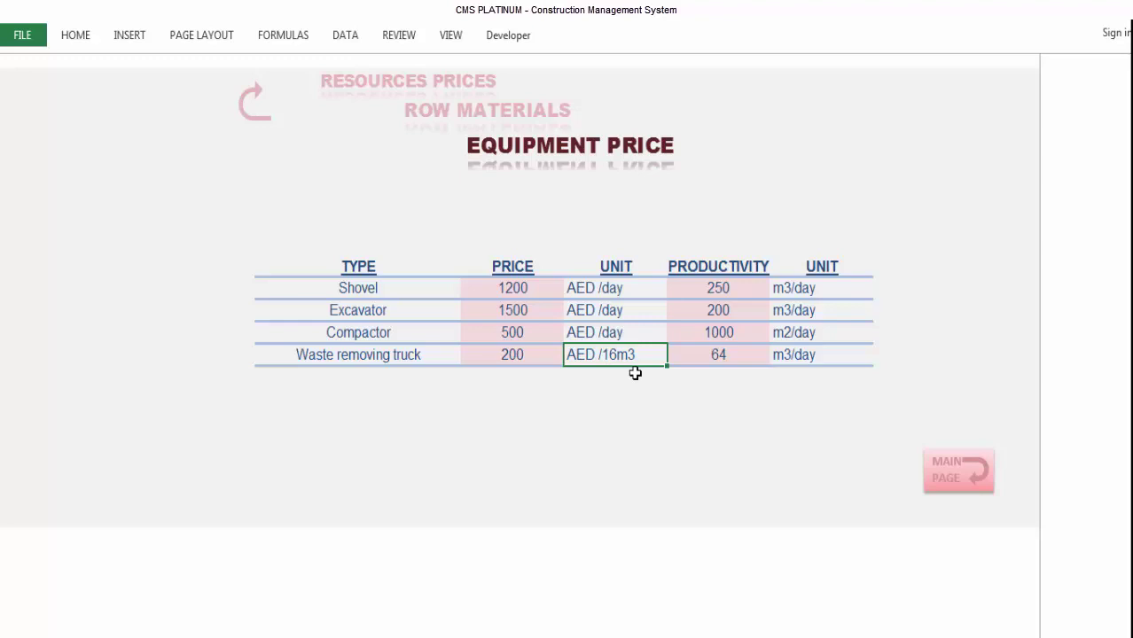
{"action": "left_click", "coordinate": [541, 290]}
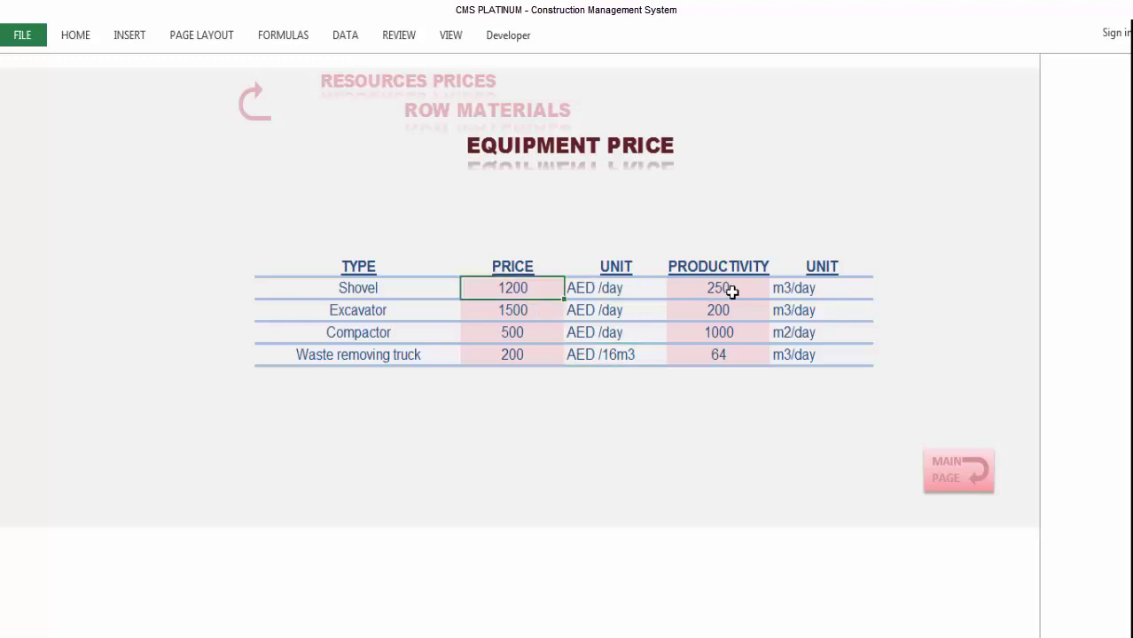
- Examine the daily productivity of each equipment type in the equipment price table
{"action": "left_click_drag", "start_coordinate": [735, 290], "coordinate": [718, 354]}
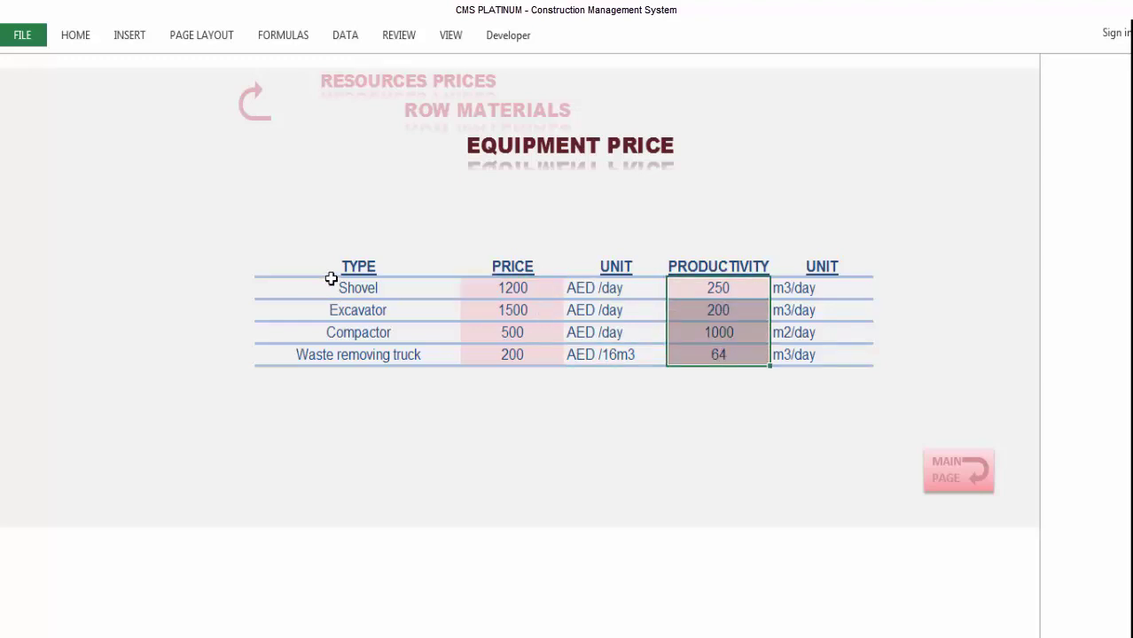
{"action": "left_click_drag", "start_coordinate": [335, 288], "coordinate": [332, 353]}
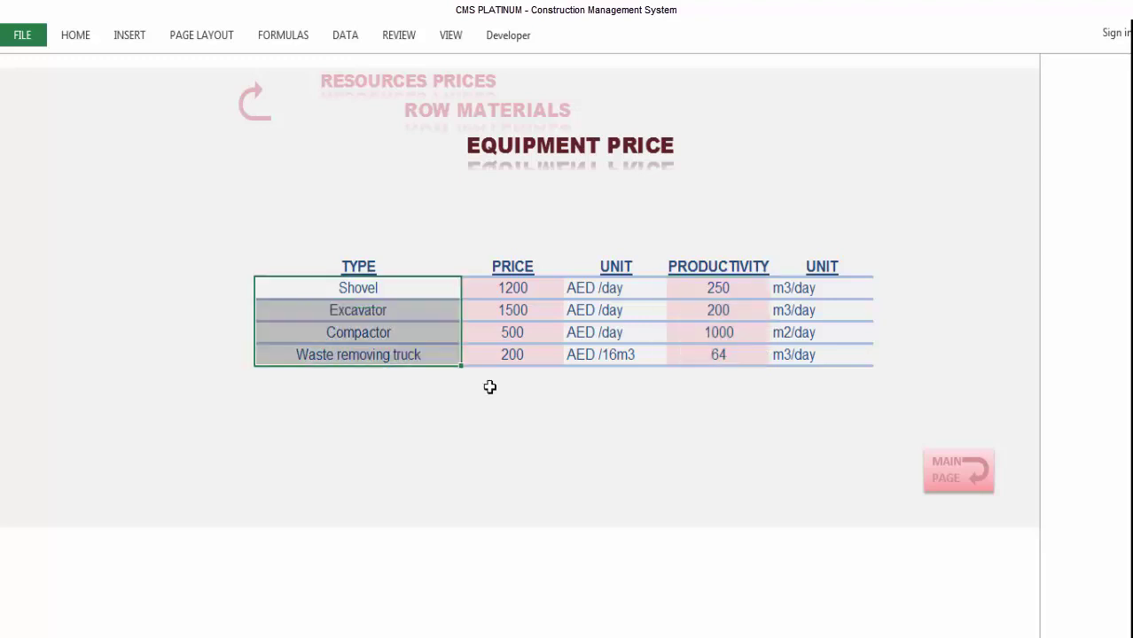
{"action": "left_click_drag", "start_coordinate": [746, 286], "coordinate": [746, 352]}
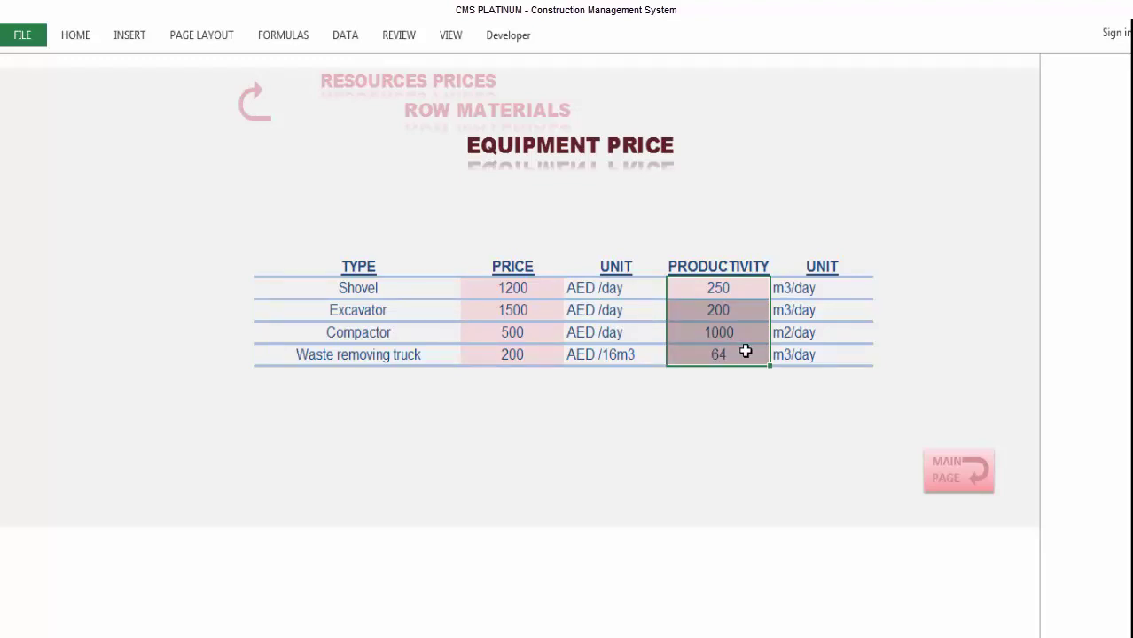
{"action": "left_click", "coordinate": [743, 310]}
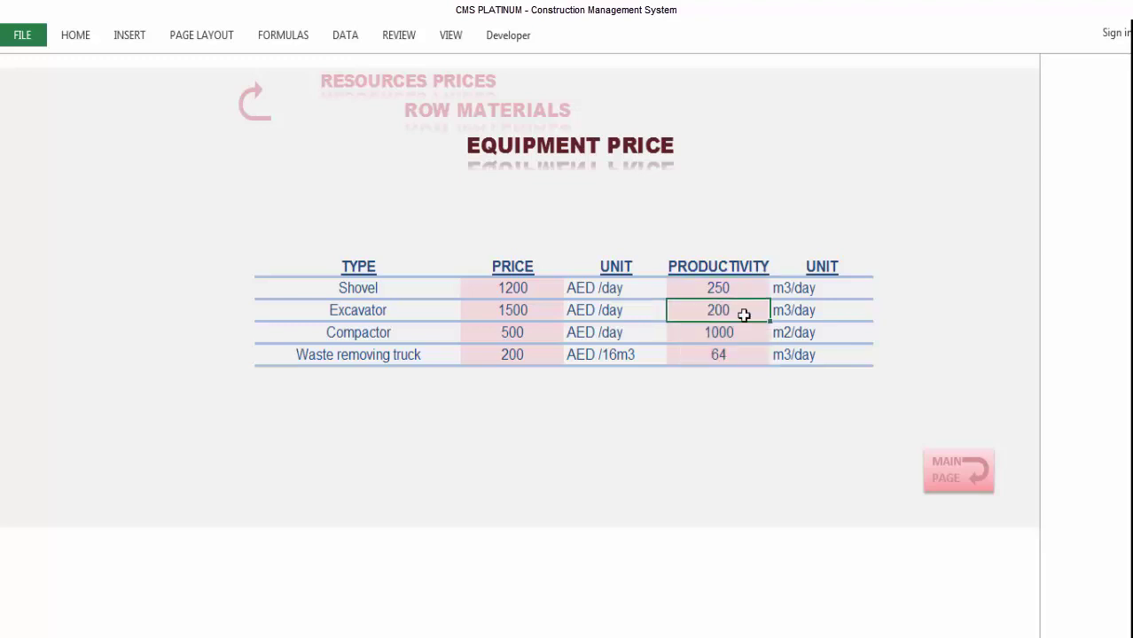
{"action": "left_click", "coordinate": [741, 328]}
{"action": "left_click", "coordinate": [738, 354]}
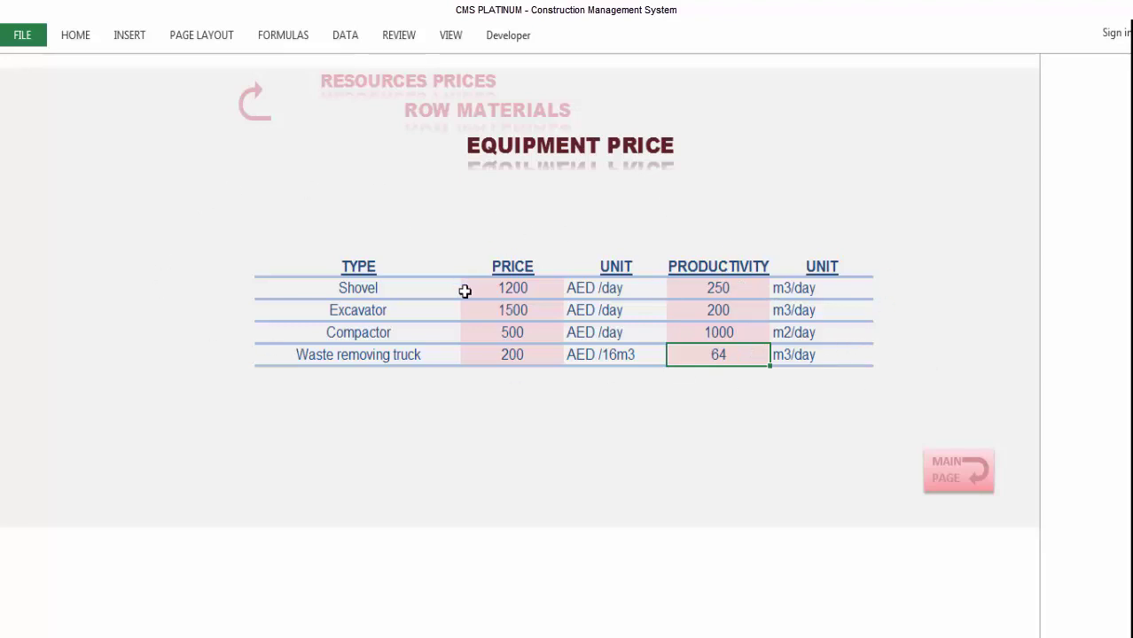
- Return to the resources prices, open the finishing materials' floors price list and review both columns of flooring types
{"action": "left_click", "coordinate": [382, 83]}
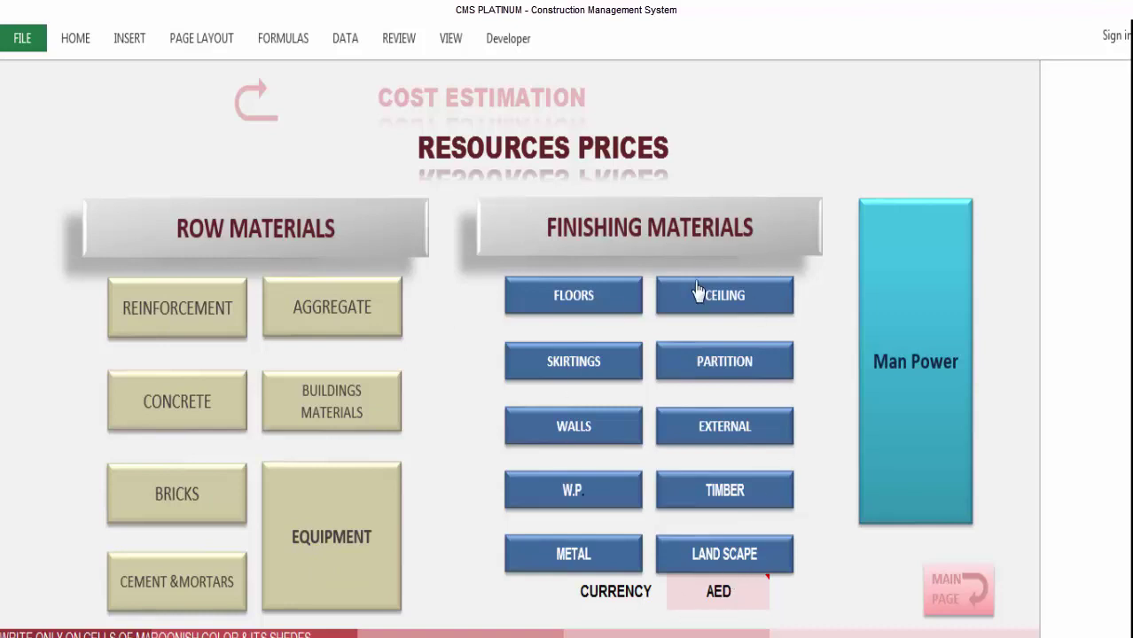
{"action": "left_click", "coordinate": [574, 299]}
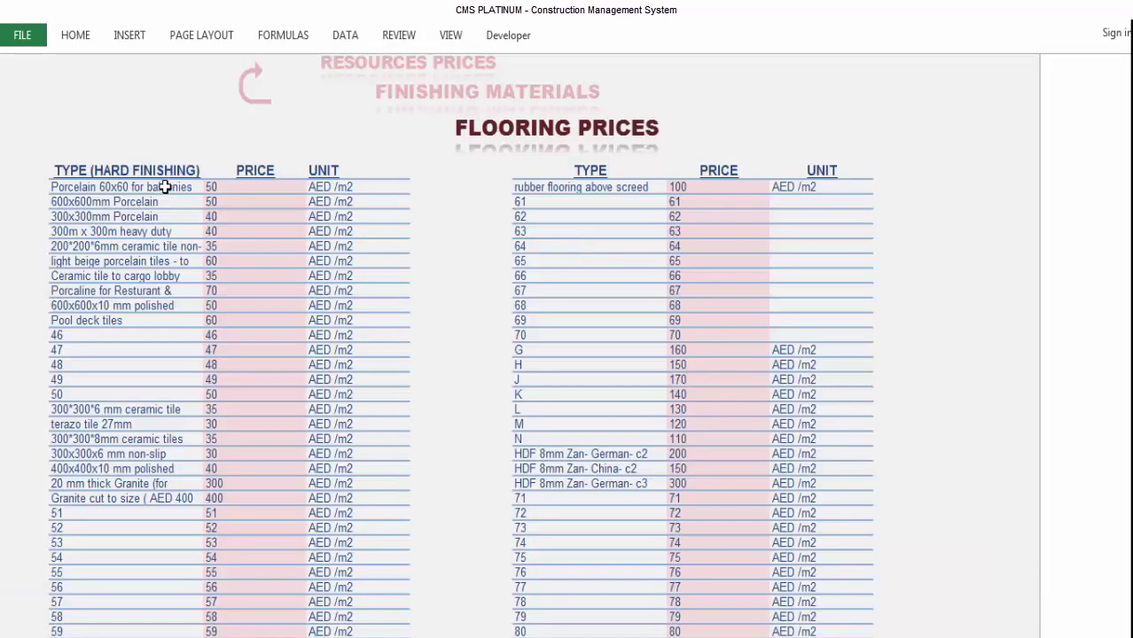
{"action": "scroll", "coordinate": [164, 187], "scroll_direction": "down", "scroll_amount": 2}
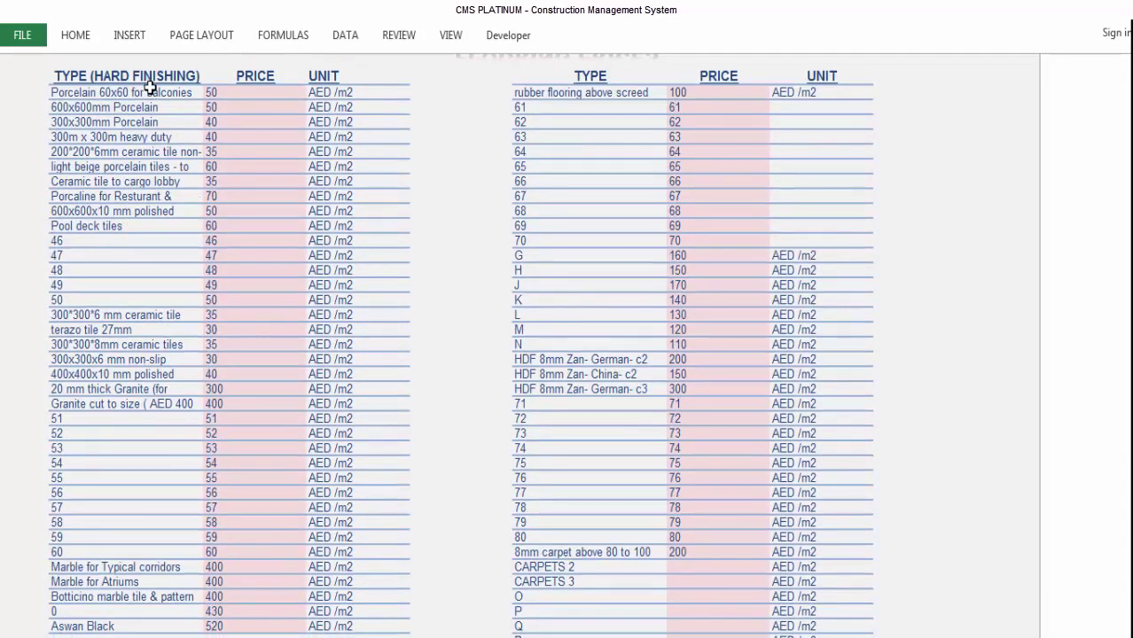
{"action": "left_click_drag", "start_coordinate": [150, 87], "coordinate": [160, 628]}
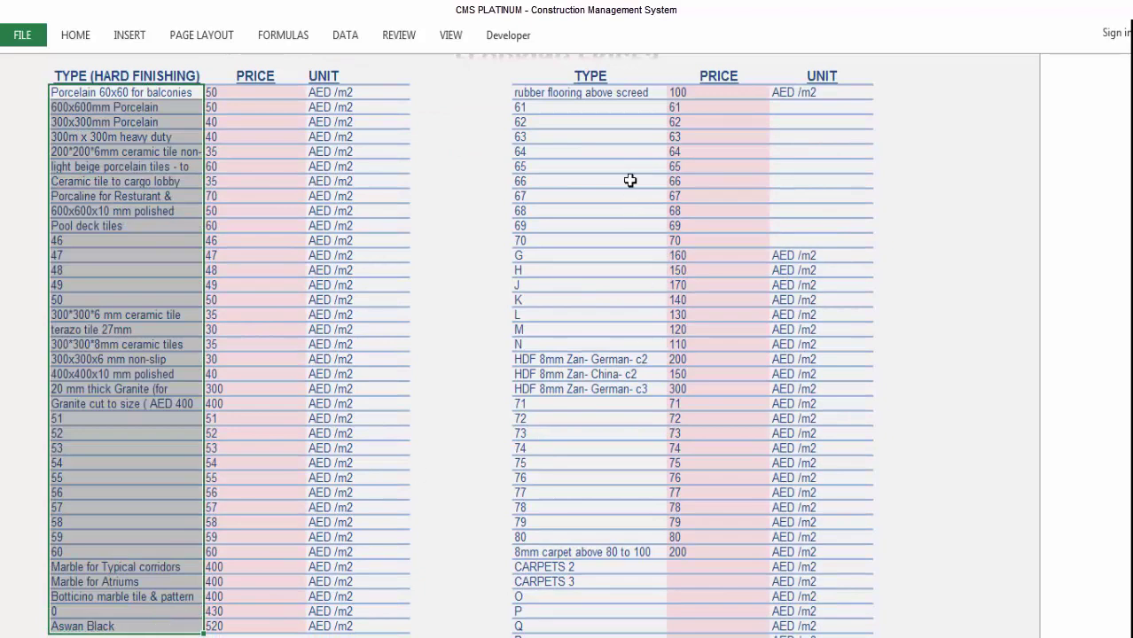
{"action": "left_click_drag", "start_coordinate": [613, 93], "coordinate": [600, 611]}
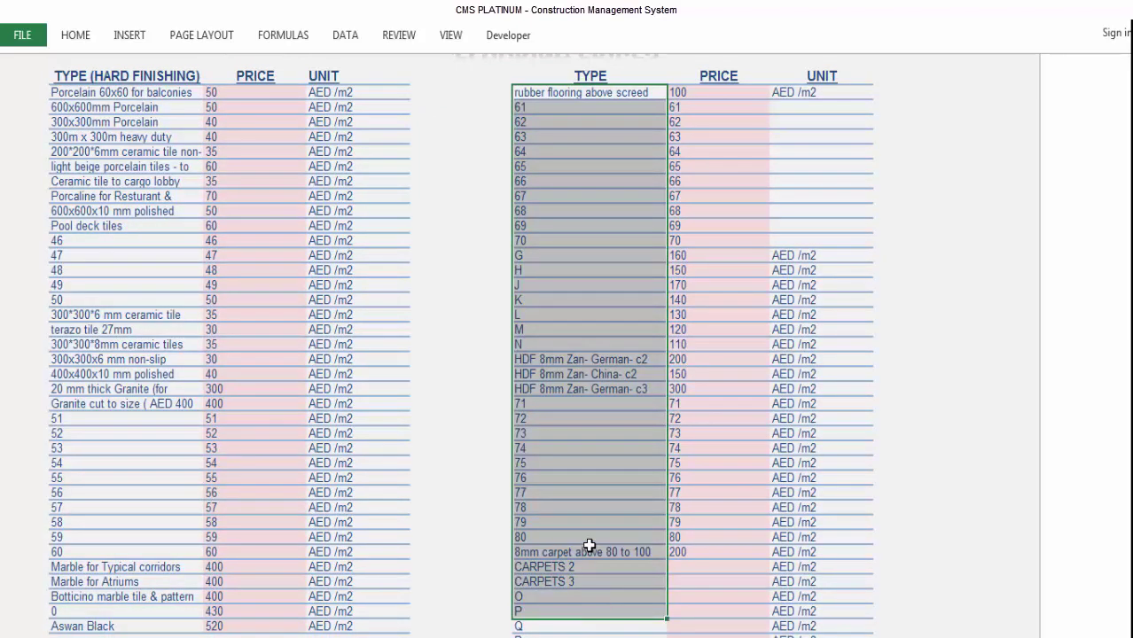
{"action": "scroll", "coordinate": [353, 284], "scroll_direction": "up", "scroll_amount": 2}
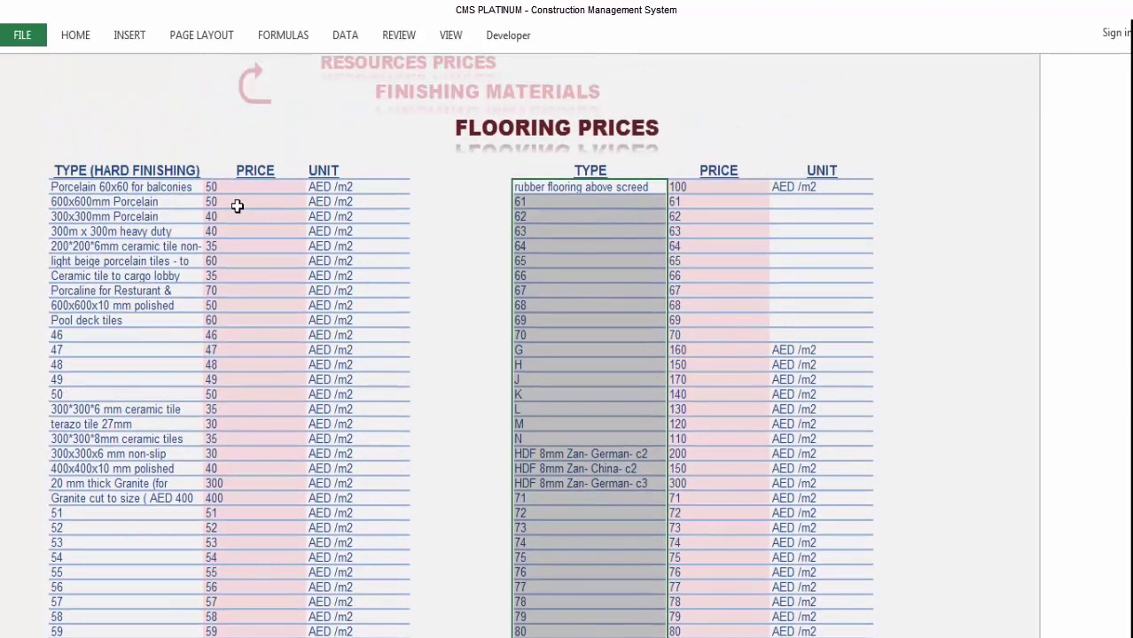
- Examine the prices of the first hard finishing floor types, such as the porcelain and ceramic tiles
{"action": "left_click", "coordinate": [231, 188]}
{"action": "left_click", "coordinate": [230, 203]}
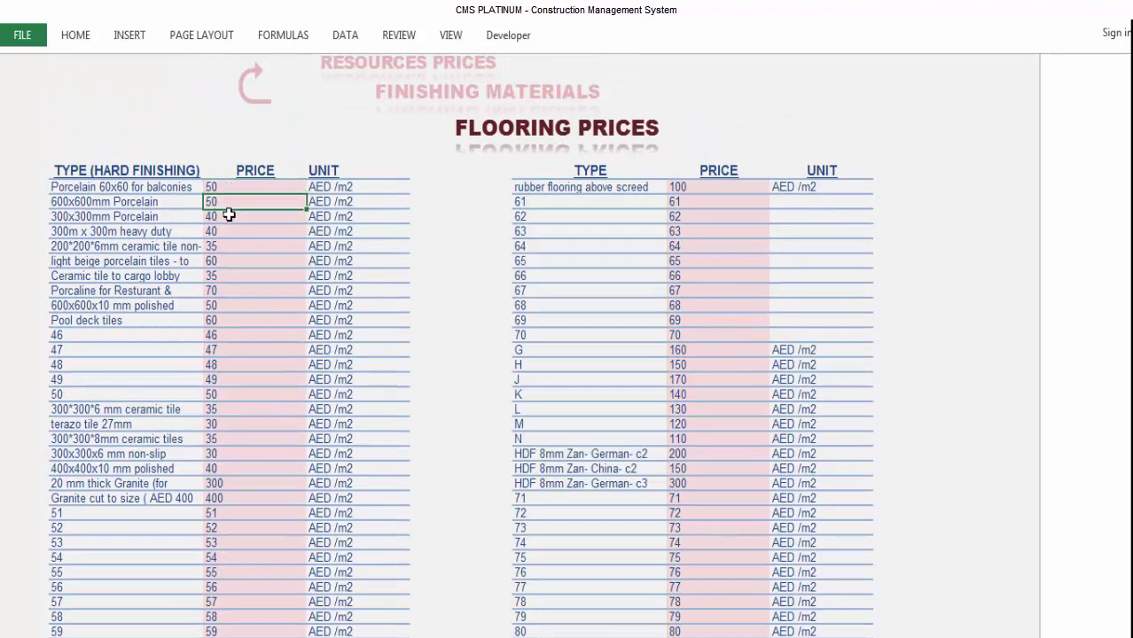
{"action": "left_click", "coordinate": [229, 216]}
{"action": "left_click", "coordinate": [229, 231]}
{"action": "left_click", "coordinate": [228, 263]}
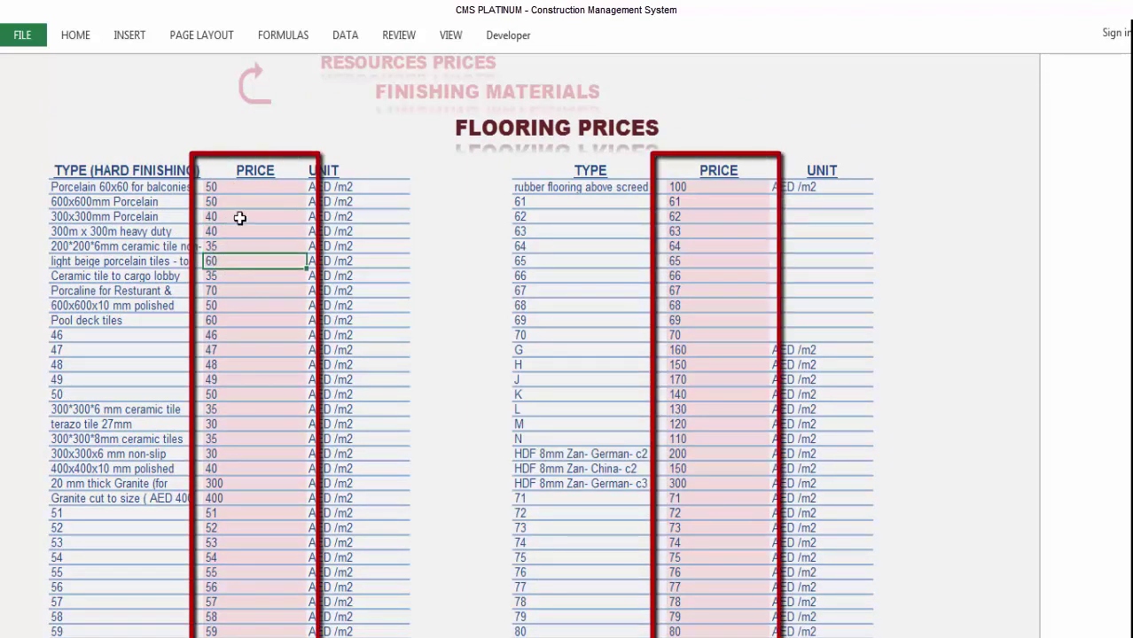
{"action": "left_click", "coordinate": [248, 189]}
{"action": "left_click", "coordinate": [249, 203]}
{"action": "left_click", "coordinate": [247, 231]}
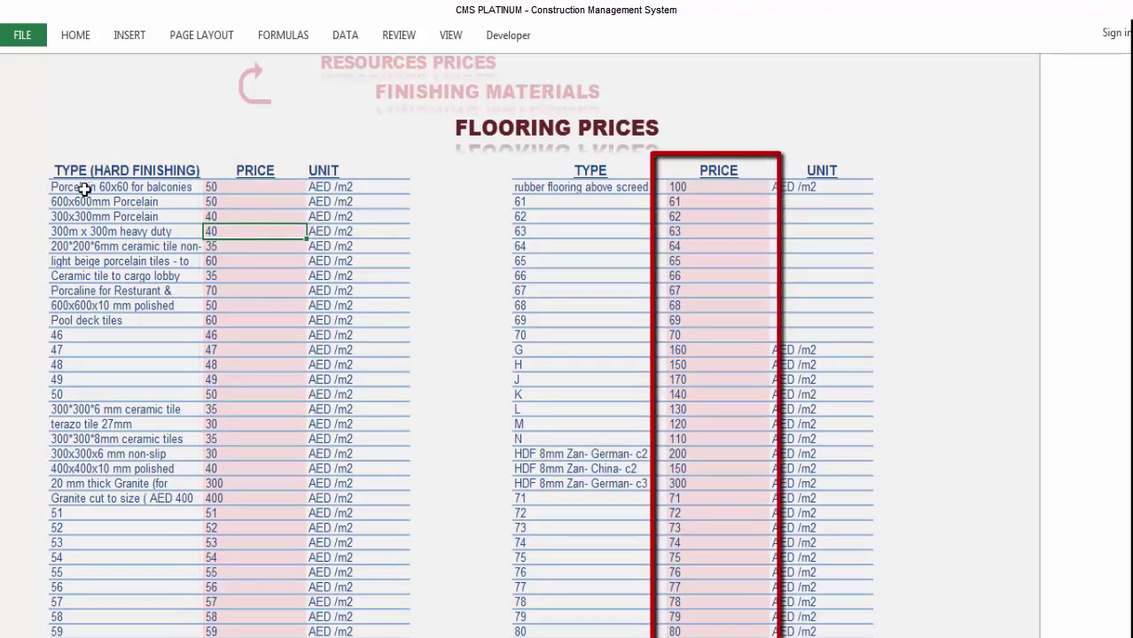
{"action": "left_click", "coordinate": [233, 189]}
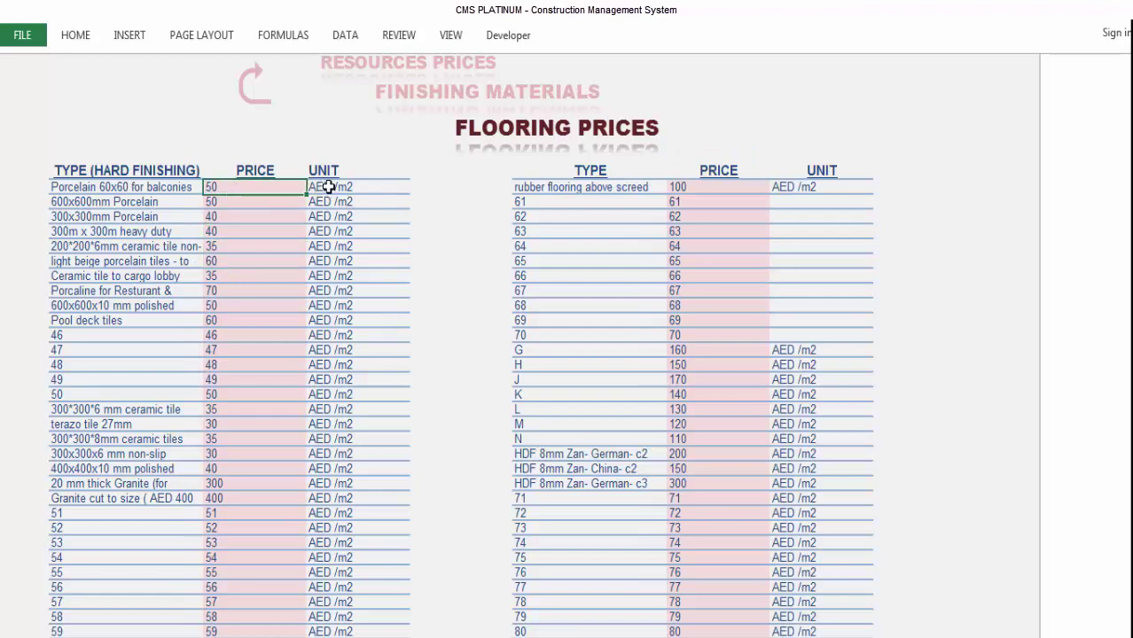
- Check the price unit of the hard finishing floor types, from balcony porcelain to the cargo lobby ceramic tile
{"action": "left_click", "coordinate": [328, 187]}
{"action": "left_click", "coordinate": [246, 188]}
{"action": "left_click", "coordinate": [329, 188]}
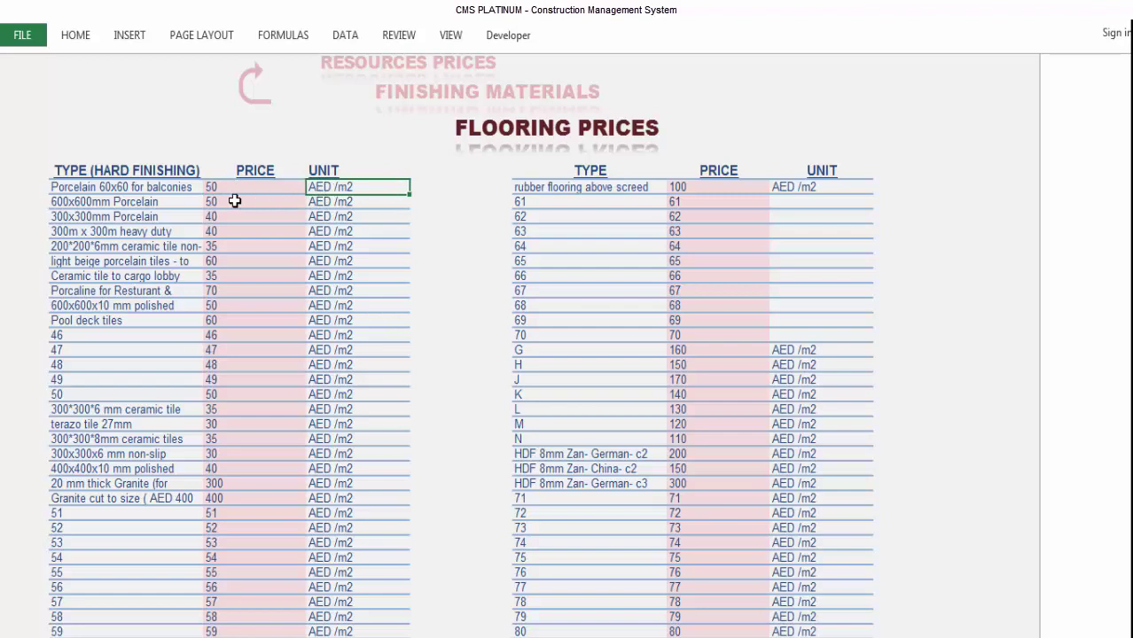
{"action": "left_click", "coordinate": [311, 203]}
{"action": "left_click", "coordinate": [310, 217]}
{"action": "left_click", "coordinate": [310, 231]}
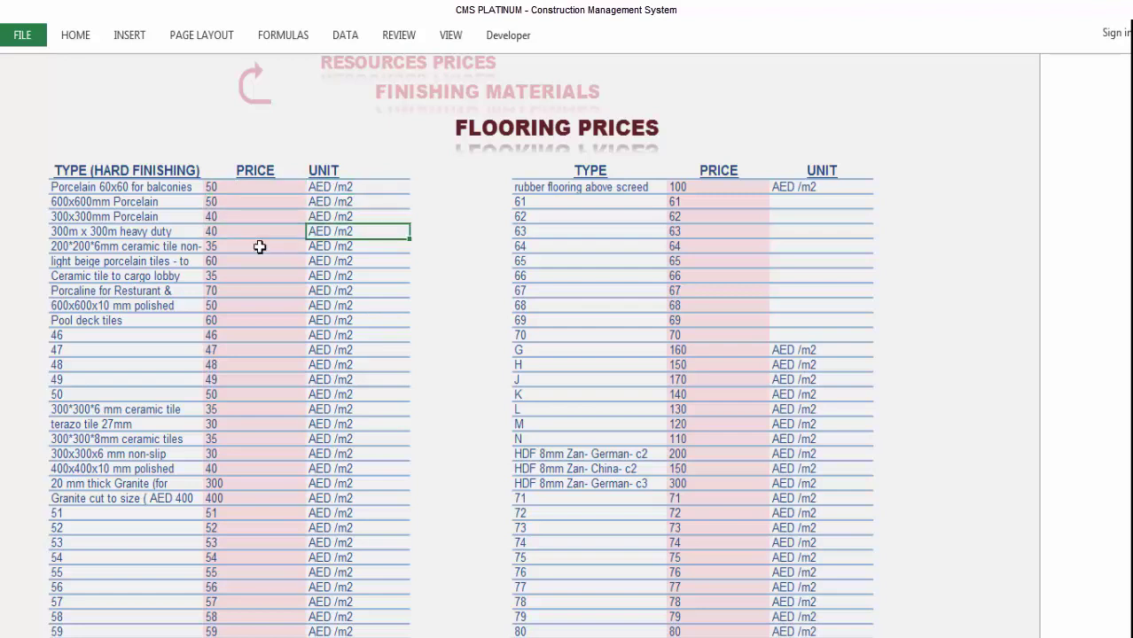
{"action": "left_click", "coordinate": [315, 247]}
{"action": "left_click", "coordinate": [315, 261]}
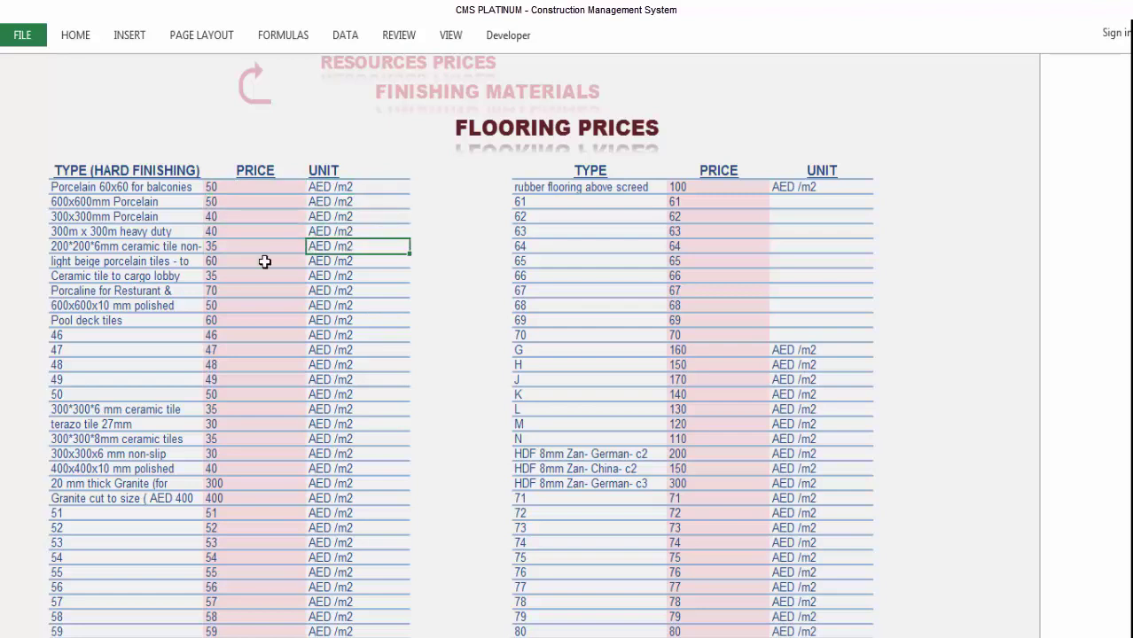
{"action": "left_click", "coordinate": [321, 276]}
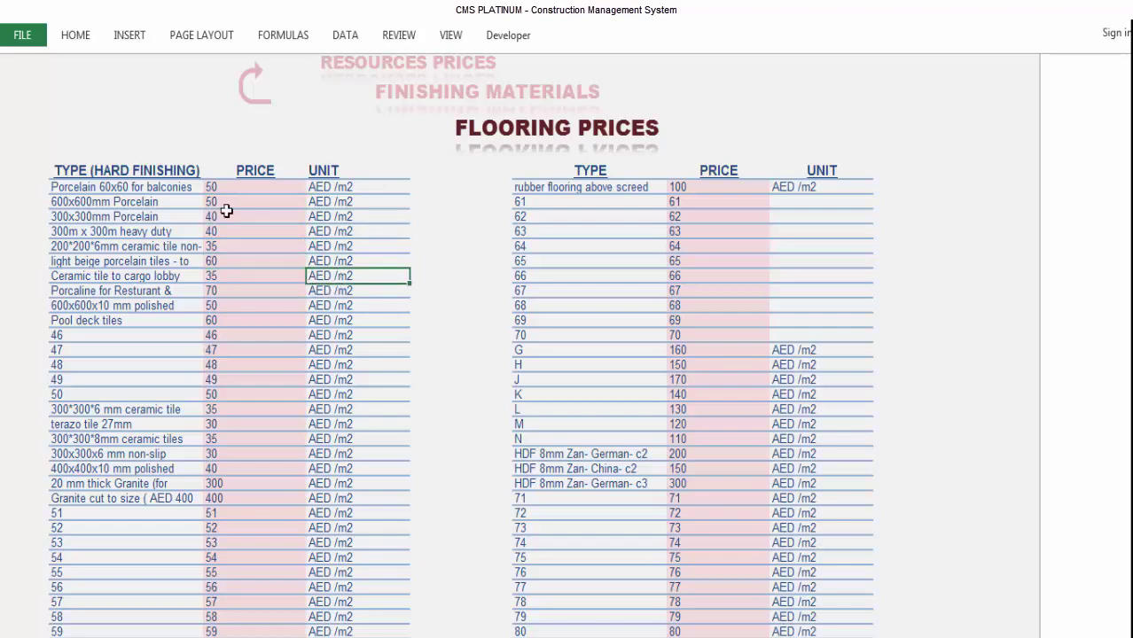
- Review the whole hard finishing price column down to the marble entries at its end
{"action": "left_click_drag", "start_coordinate": [221, 192], "coordinate": [195, 437]}
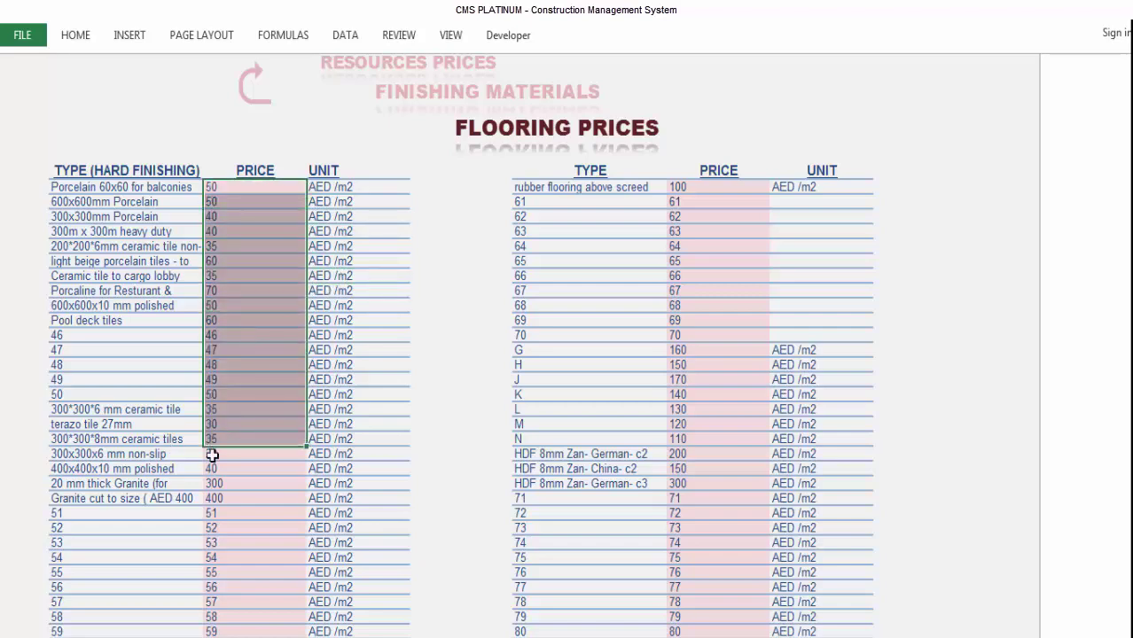
{"action": "scroll", "coordinate": [238, 455], "scroll_direction": "down", "scroll_amount": 1}
{"action": "scroll", "coordinate": [238, 455], "scroll_direction": "down", "scroll_amount": 6}
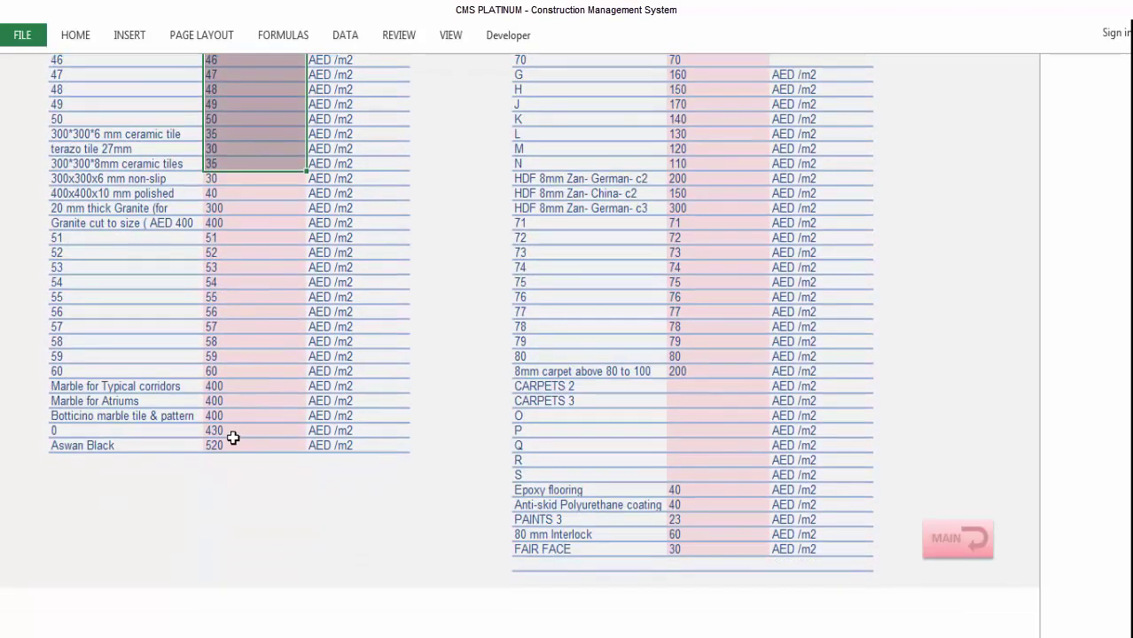
{"action": "left_click", "coordinate": [234, 398]}
{"action": "left_click", "coordinate": [233, 431]}
{"action": "left_click", "coordinate": [248, 400]}
{"action": "scroll", "coordinate": [252, 387], "scroll_direction": "up", "scroll_amount": 2}
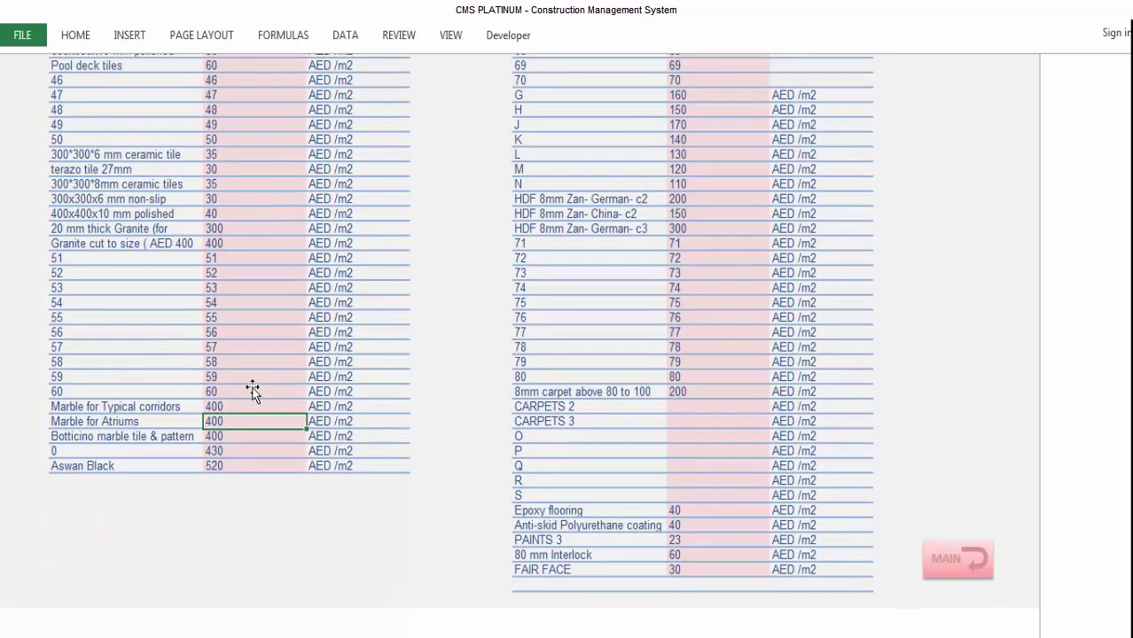
{"action": "scroll", "coordinate": [252, 386], "scroll_direction": "up", "scroll_amount": 5}
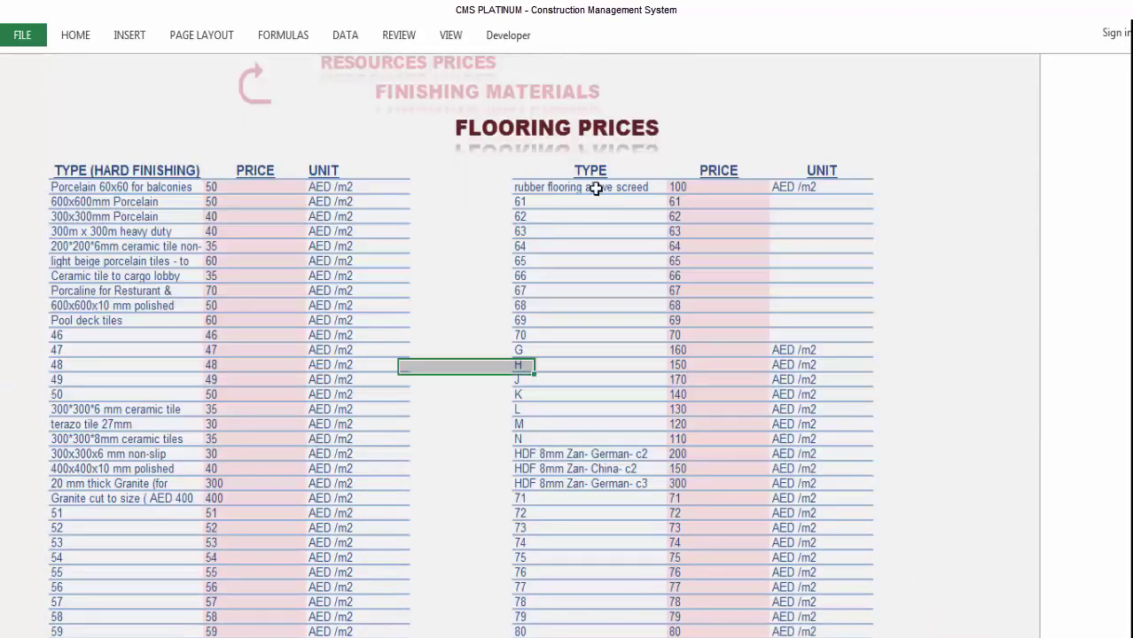
- Review the second flooring list from rubber flooring through HDF and carpets to the epoxy, paint and interlock entries
{"action": "left_click_drag", "start_coordinate": [596, 187], "coordinate": [607, 438]}
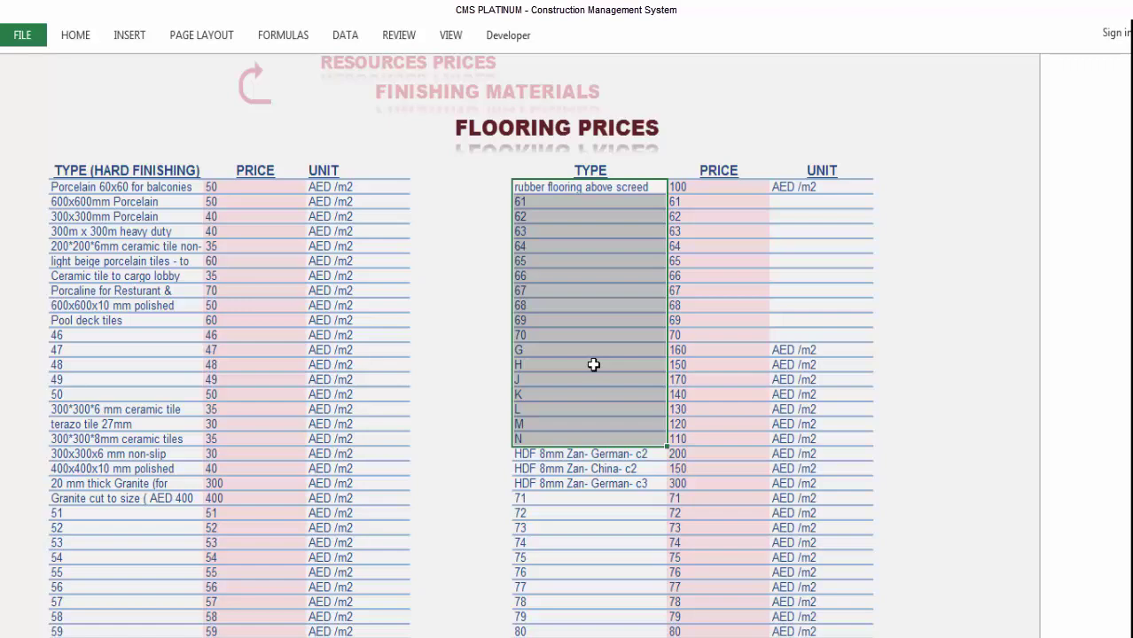
{"action": "scroll", "coordinate": [593, 365], "scroll_direction": "down", "scroll_amount": 6}
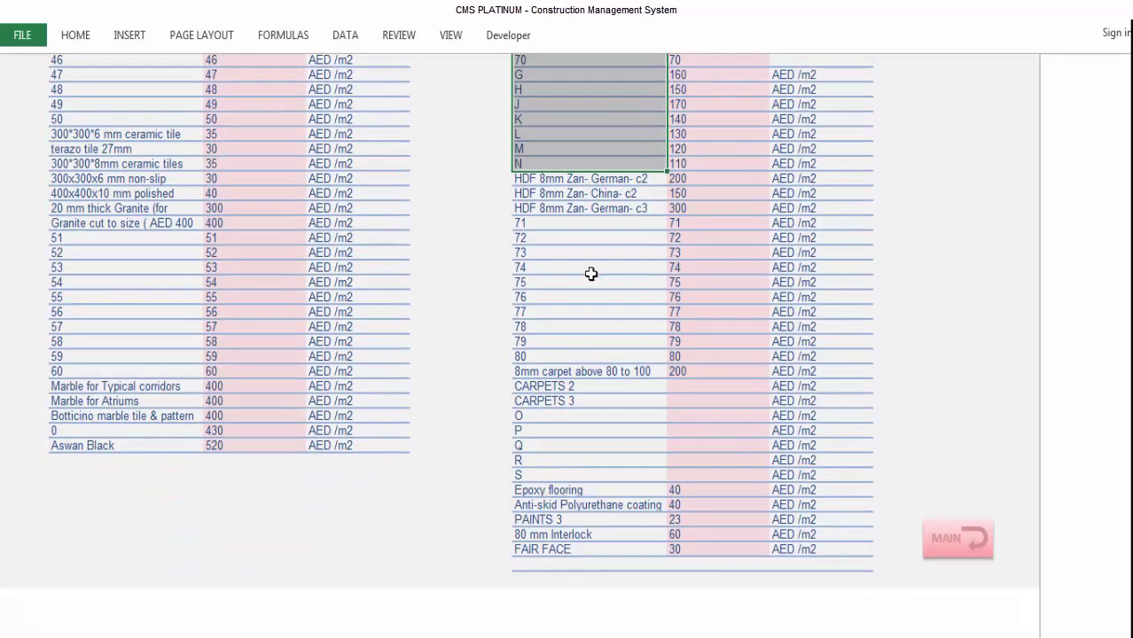
{"action": "scroll", "coordinate": [583, 185], "scroll_direction": "up", "scroll_amount": 1}
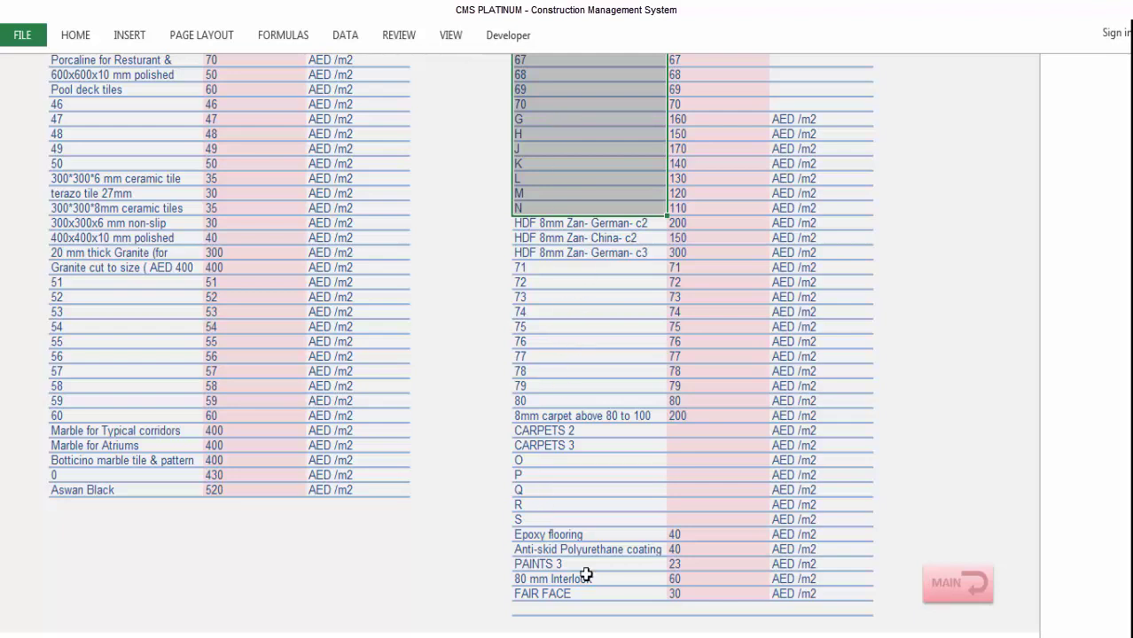
{"action": "scroll", "coordinate": [586, 576], "scroll_direction": "up", "scroll_amount": 2}
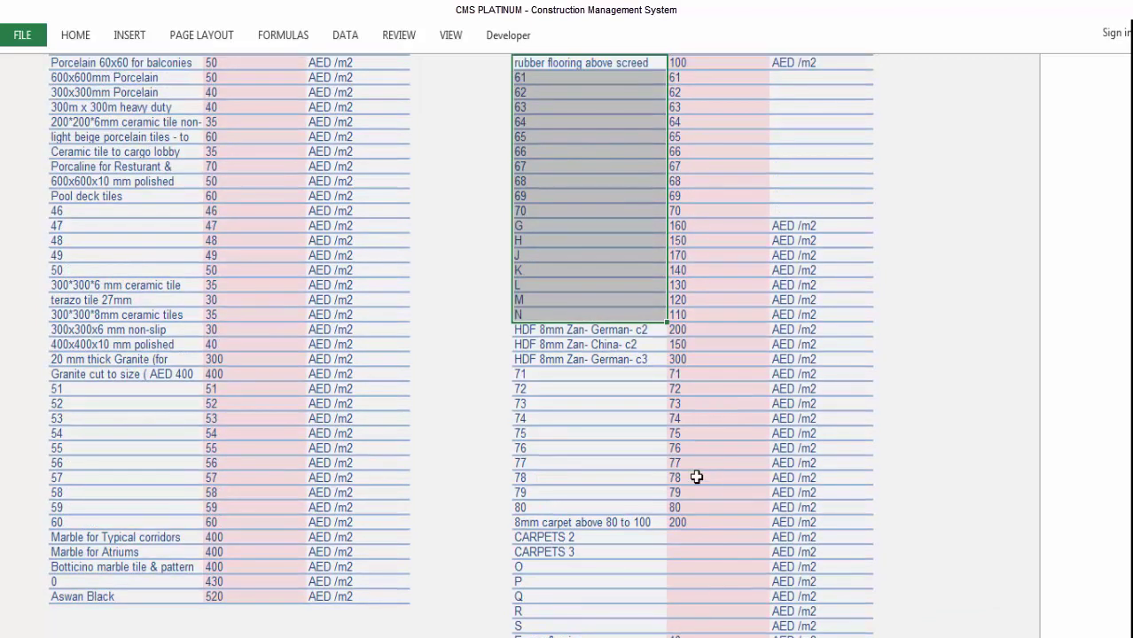
{"action": "scroll", "coordinate": [696, 467], "scroll_direction": "up", "scroll_amount": 3}
{"action": "scroll", "coordinate": [696, 467], "scroll_direction": "down", "scroll_amount": 3}
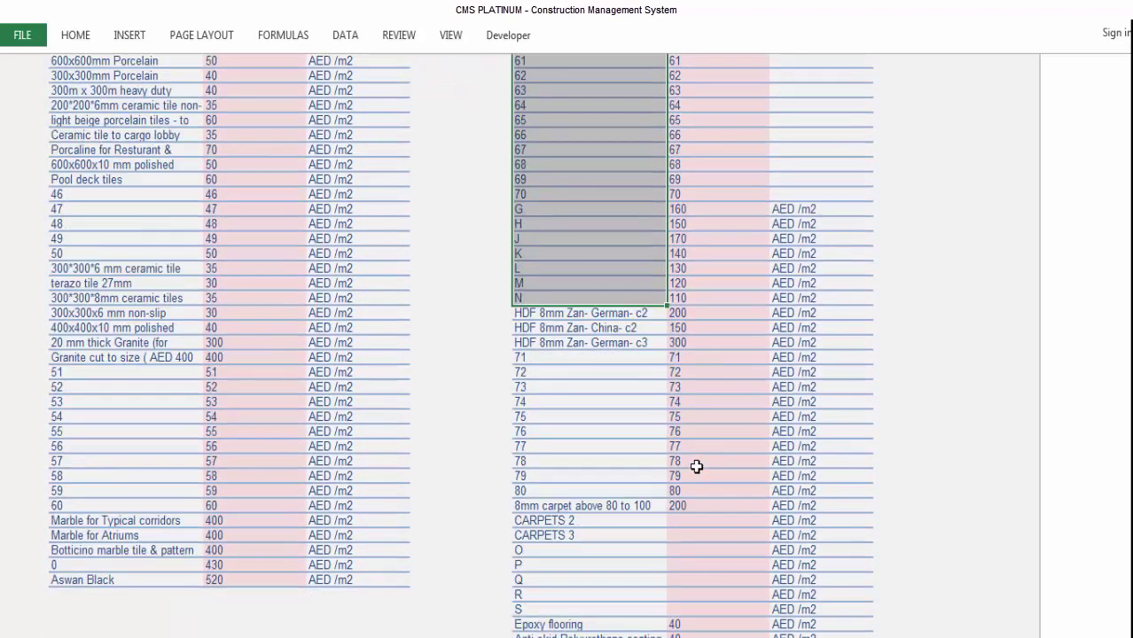
{"action": "scroll", "coordinate": [696, 467], "scroll_direction": "up", "scroll_amount": 2}
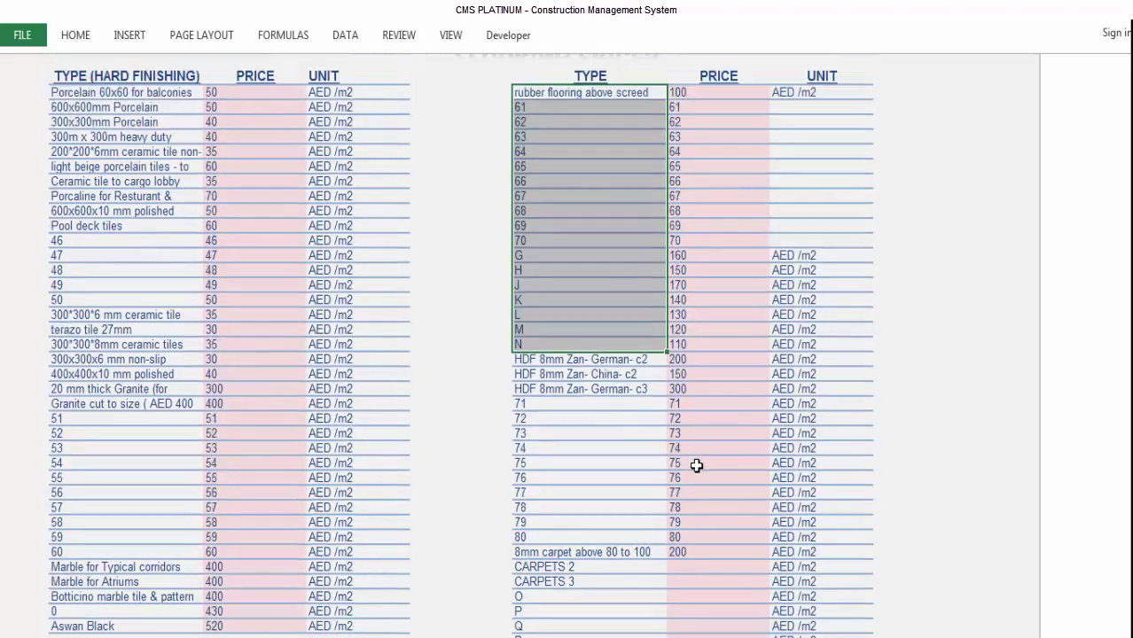
- Finish viewing the flooring price lists and return to the resource prices overview
{"action": "left_click", "coordinate": [956, 454]}
{"action": "scroll", "coordinate": [384, 409], "scroll_direction": "up", "scroll_amount": 1}
{"action": "scroll", "coordinate": [384, 409], "scroll_direction": "down", "scroll_amount": 1}
{"action": "left_click", "coordinate": [408, 59]}
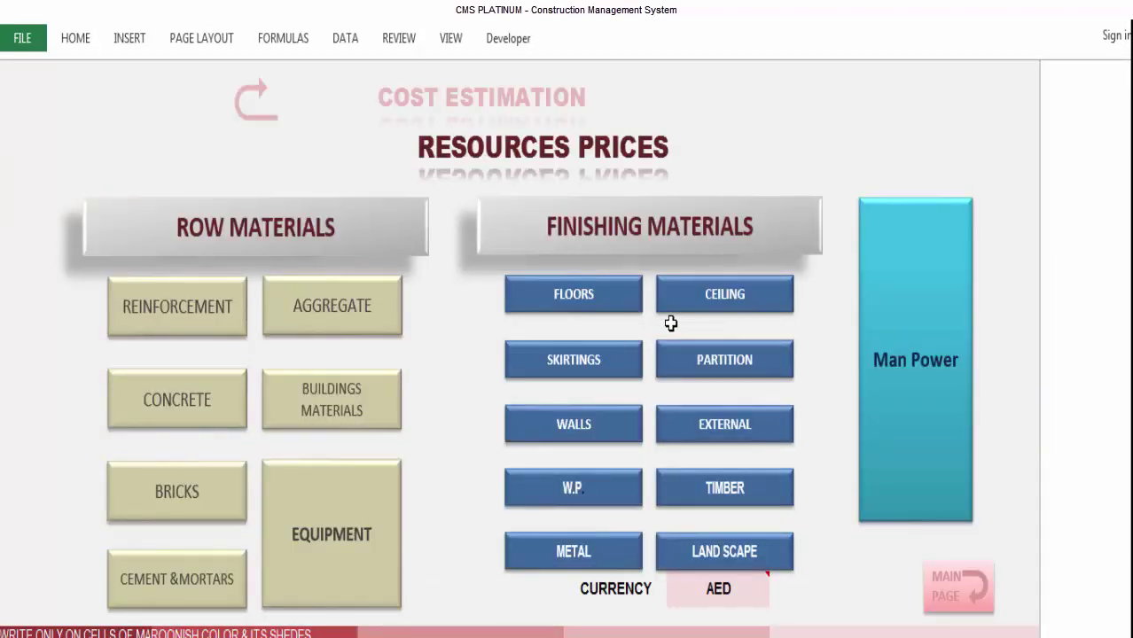
- Open the skirtings prices, review the types and prices in both lists, and return to the resource prices overview
{"action": "left_click", "coordinate": [618, 374]}
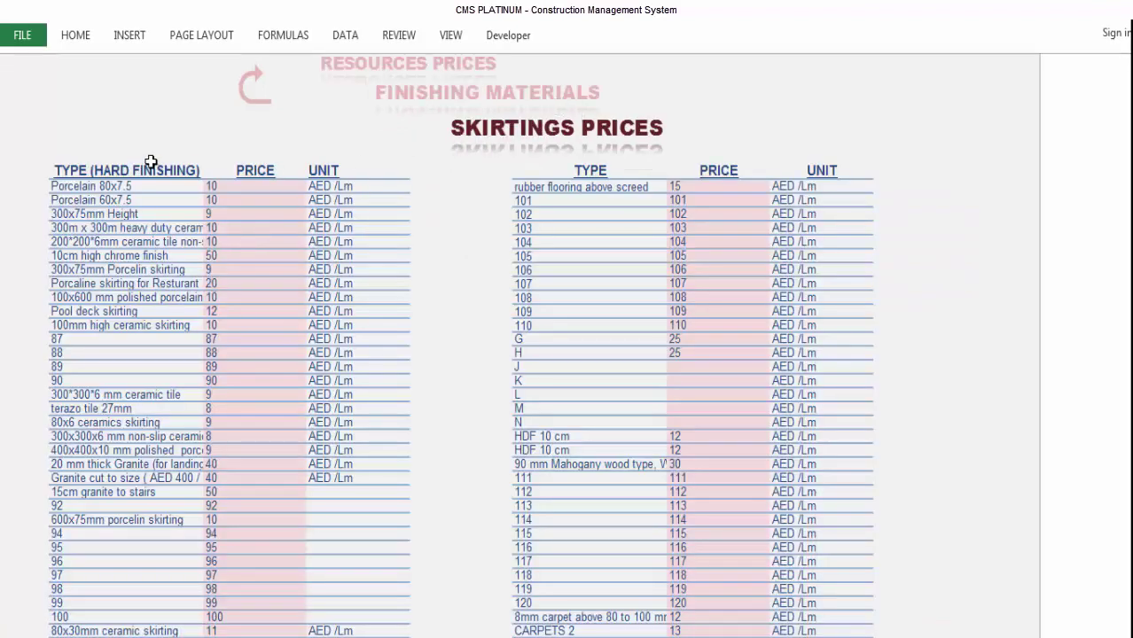
{"action": "left_click_drag", "start_coordinate": [133, 186], "coordinate": [207, 500]}
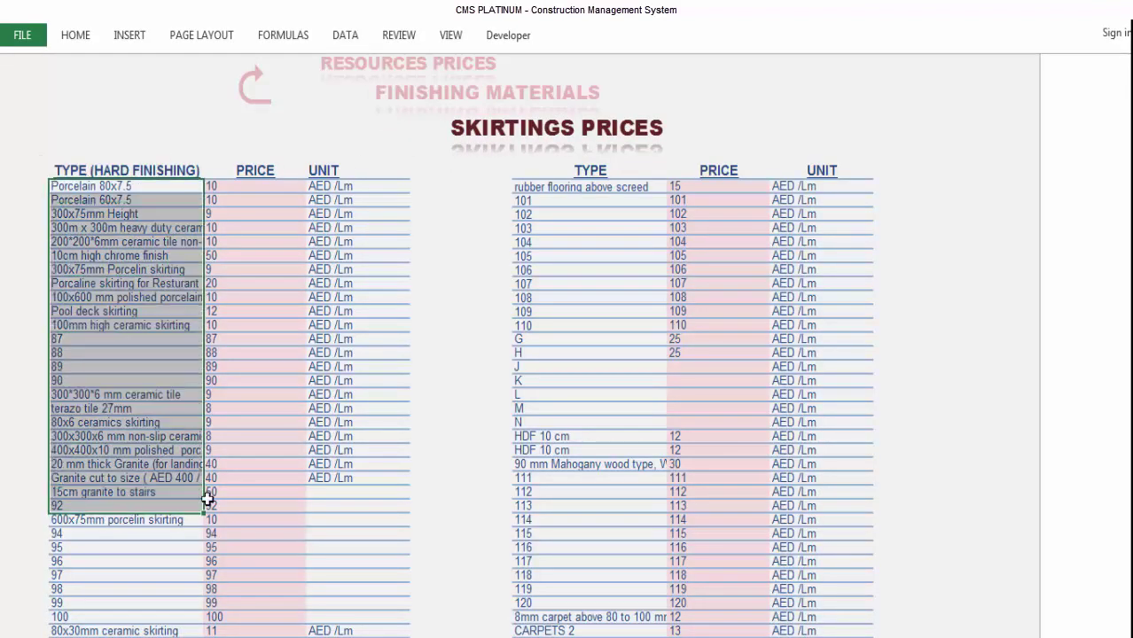
{"action": "left_click_drag", "start_coordinate": [578, 195], "coordinate": [559, 523]}
{"action": "left_click", "coordinate": [260, 187]}
{"action": "left_click_drag", "start_coordinate": [261, 251], "coordinate": [257, 381]}
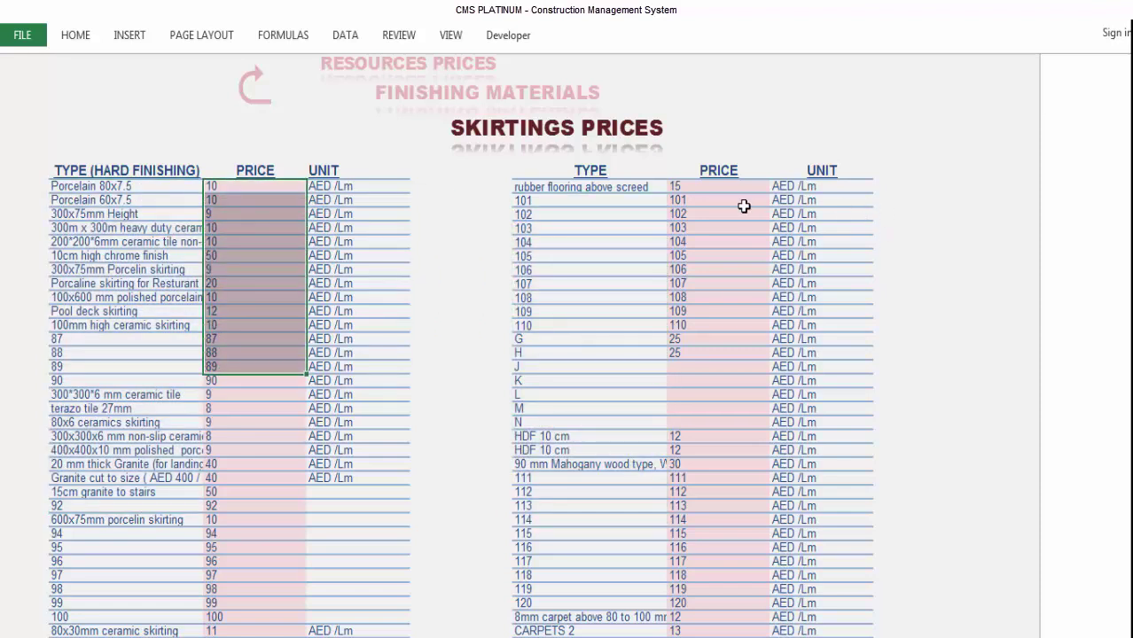
{"action": "left_click_drag", "start_coordinate": [740, 202], "coordinate": [706, 346]}
{"action": "left_click_drag", "start_coordinate": [257, 478], "coordinate": [265, 561]}
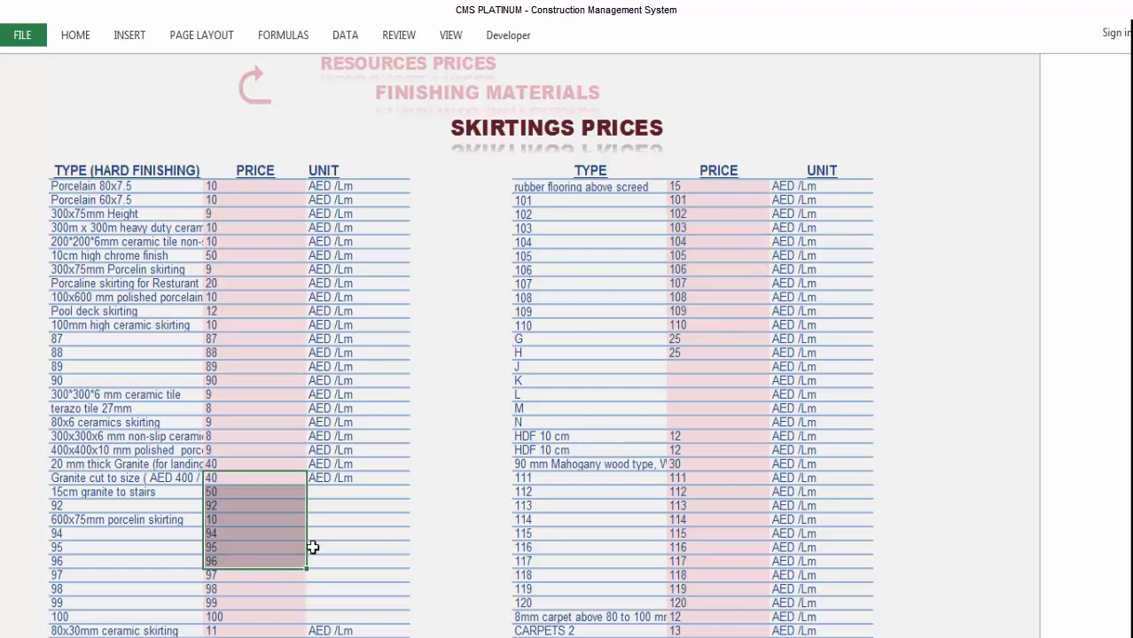
{"action": "left_click", "coordinate": [387, 71]}
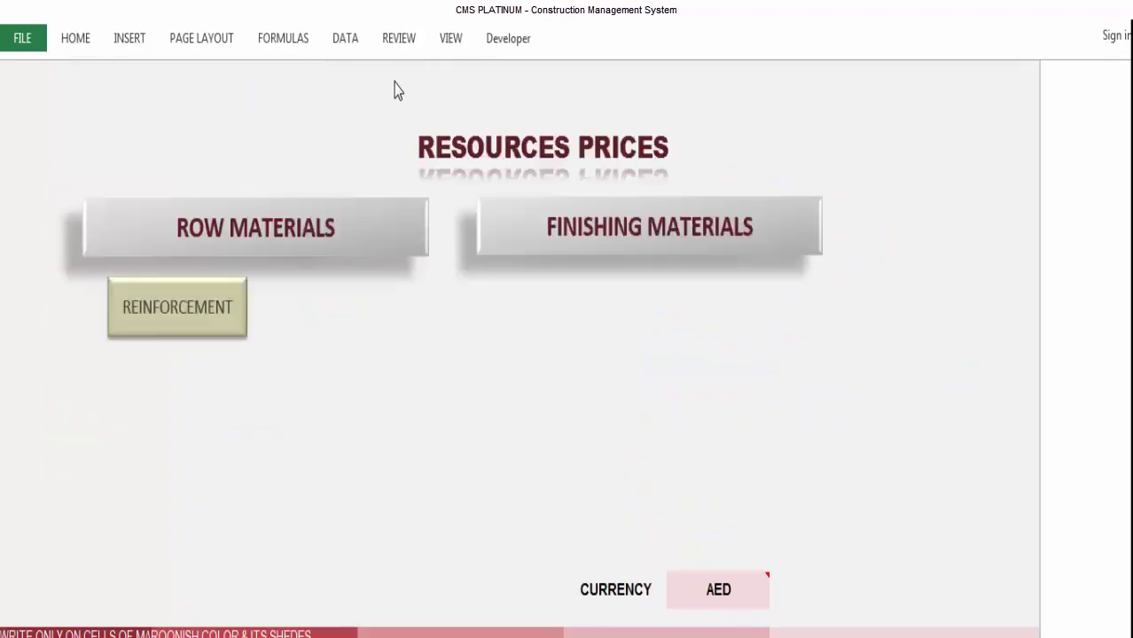
- Open the walls prices and examine the hard finishing types, covering tiles and then marble and granite with their prices
{"action": "left_click", "coordinate": [585, 424]}
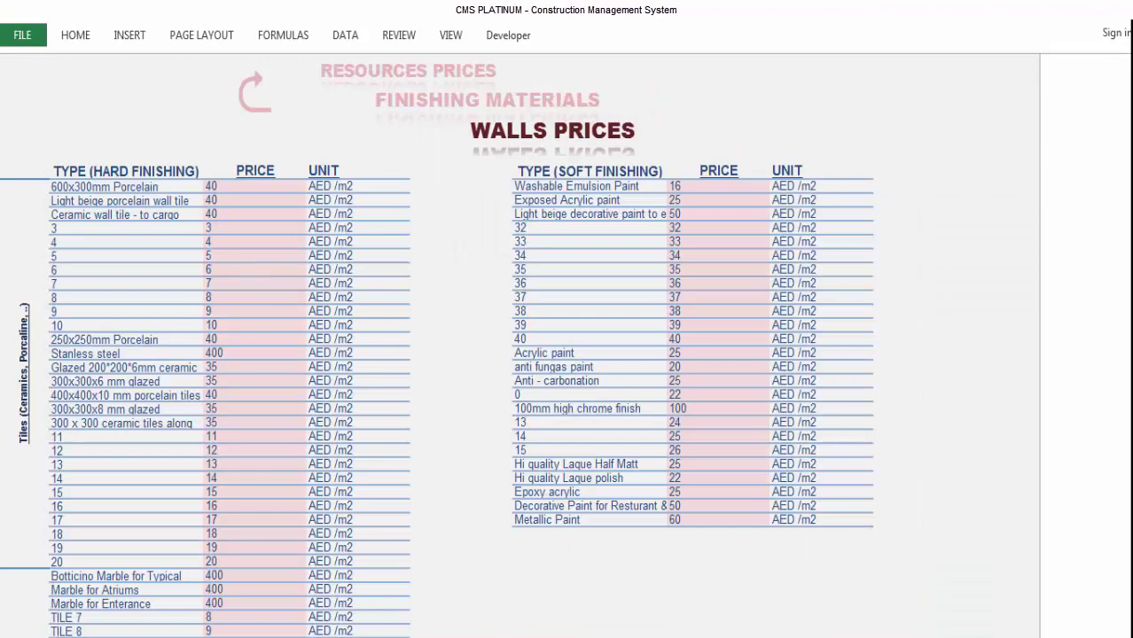
{"action": "left_click_drag", "start_coordinate": [115, 187], "coordinate": [111, 561]}
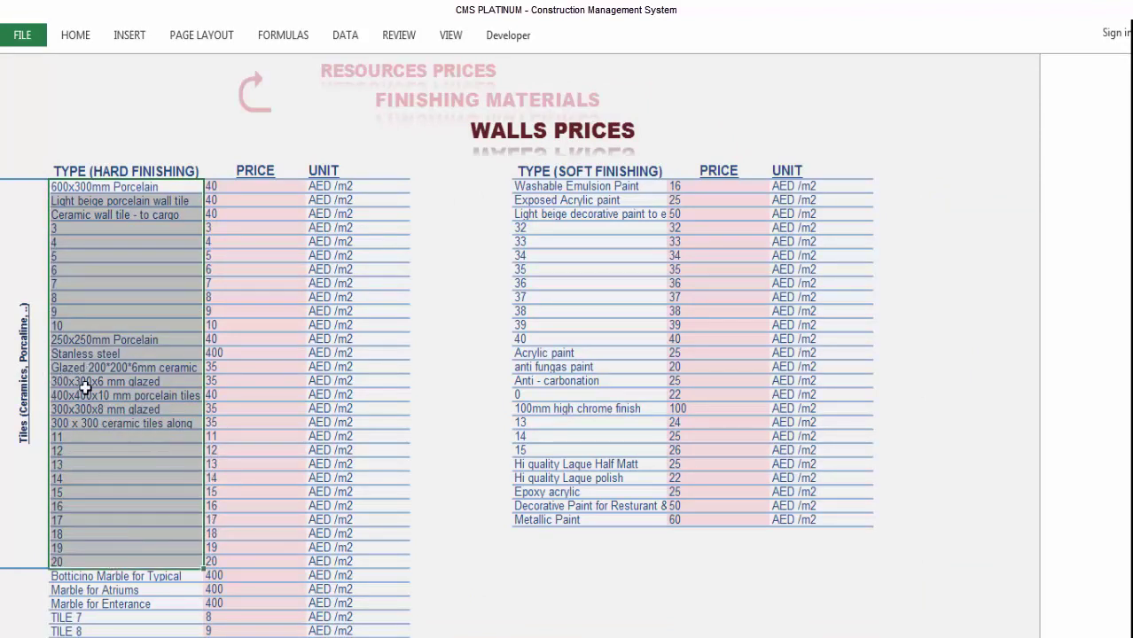
{"action": "scroll", "coordinate": [86, 387], "scroll_direction": "down", "scroll_amount": 2}
{"action": "scroll", "coordinate": [39, 493], "scroll_direction": "down", "scroll_amount": 2}
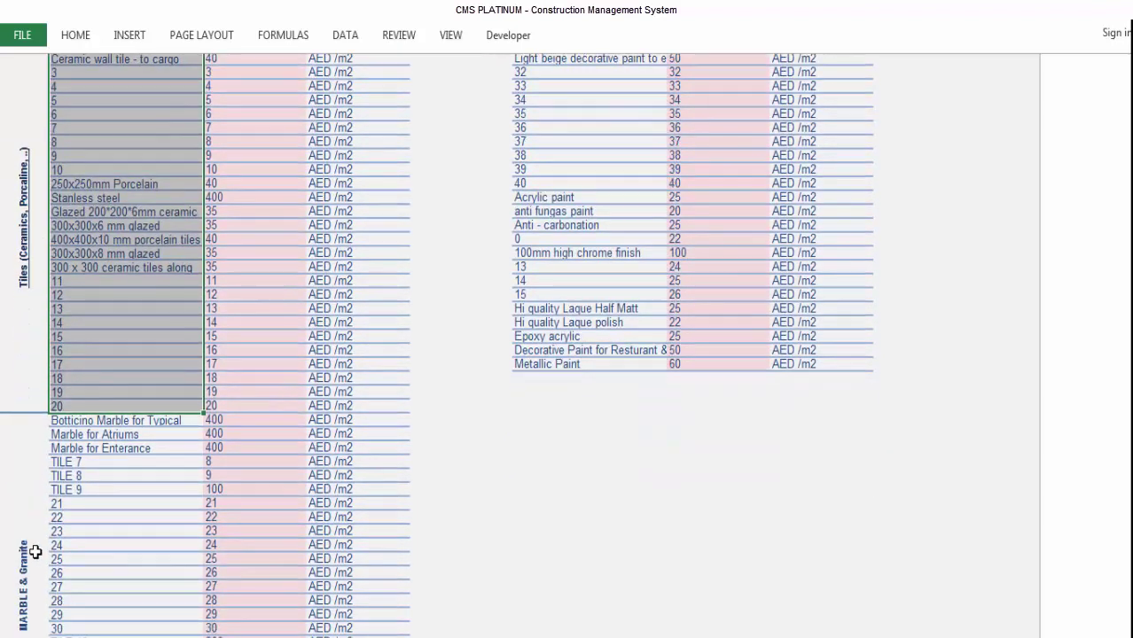
{"action": "left_click_drag", "start_coordinate": [135, 417], "coordinate": [168, 572]}
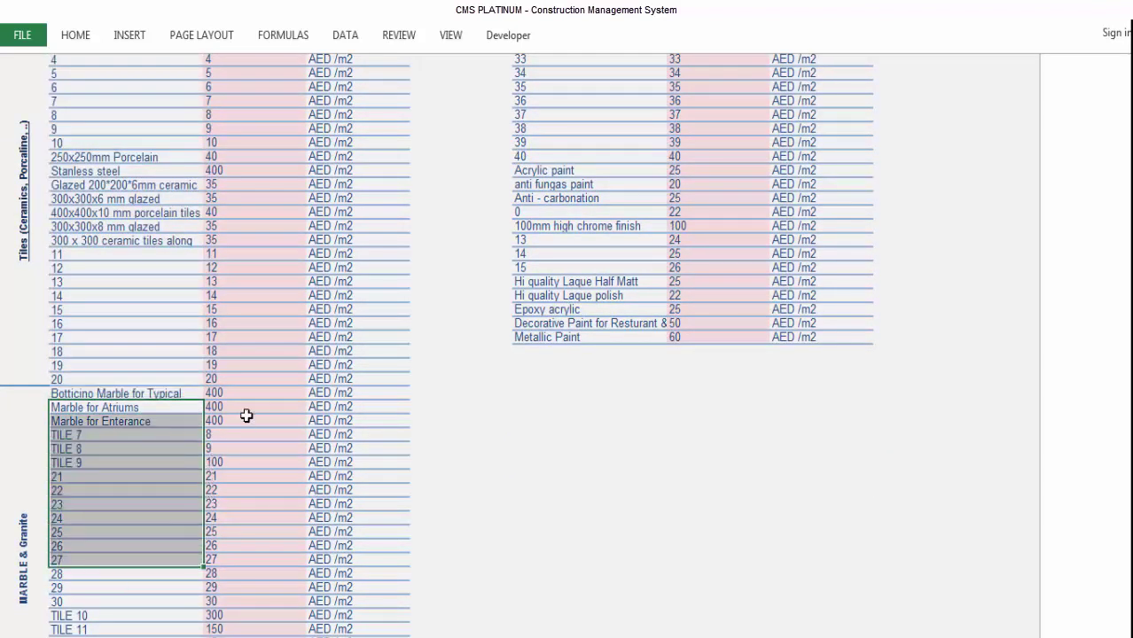
{"action": "left_click_drag", "start_coordinate": [246, 417], "coordinate": [259, 575]}
{"action": "left_click_drag", "start_coordinate": [168, 173], "coordinate": [168, 476]}
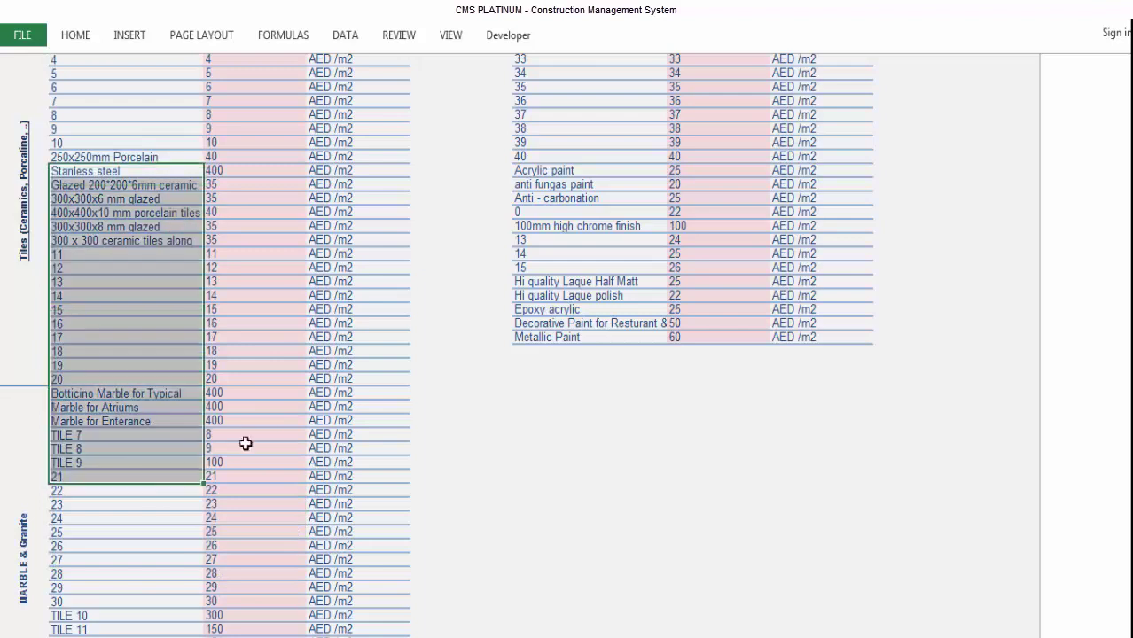
- Review the soft finishing wall paints and their prices, then return to the resource prices overview
{"action": "scroll", "coordinate": [397, 407], "scroll_direction": "up", "scroll_amount": 2}
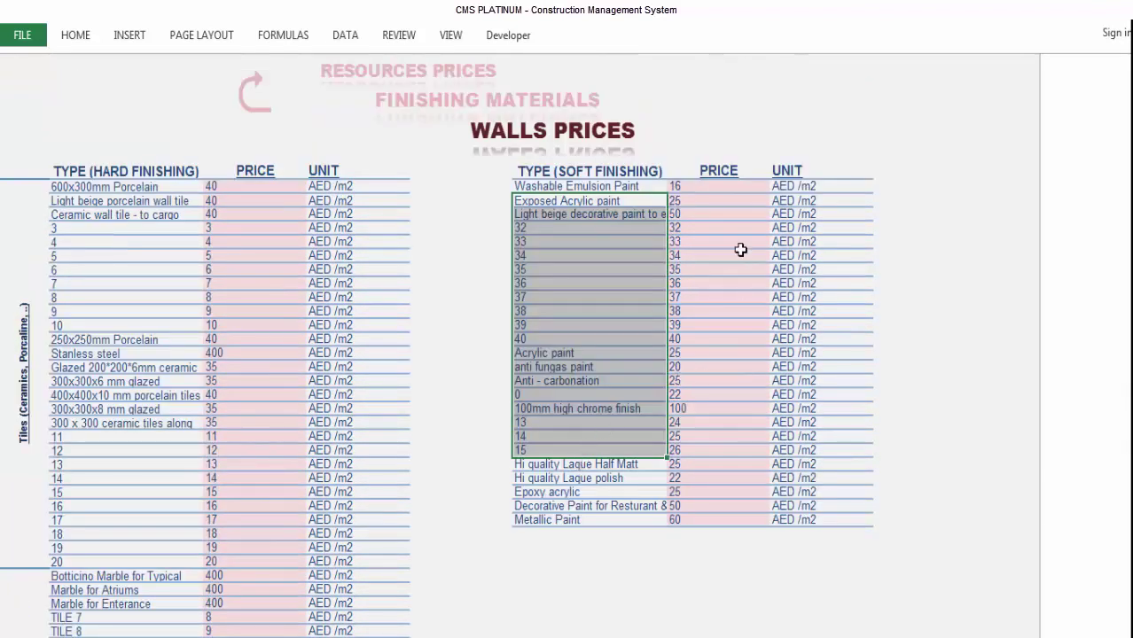
{"action": "left_click_drag", "start_coordinate": [720, 214], "coordinate": [696, 443]}
{"action": "left_click", "coordinate": [382, 78]}
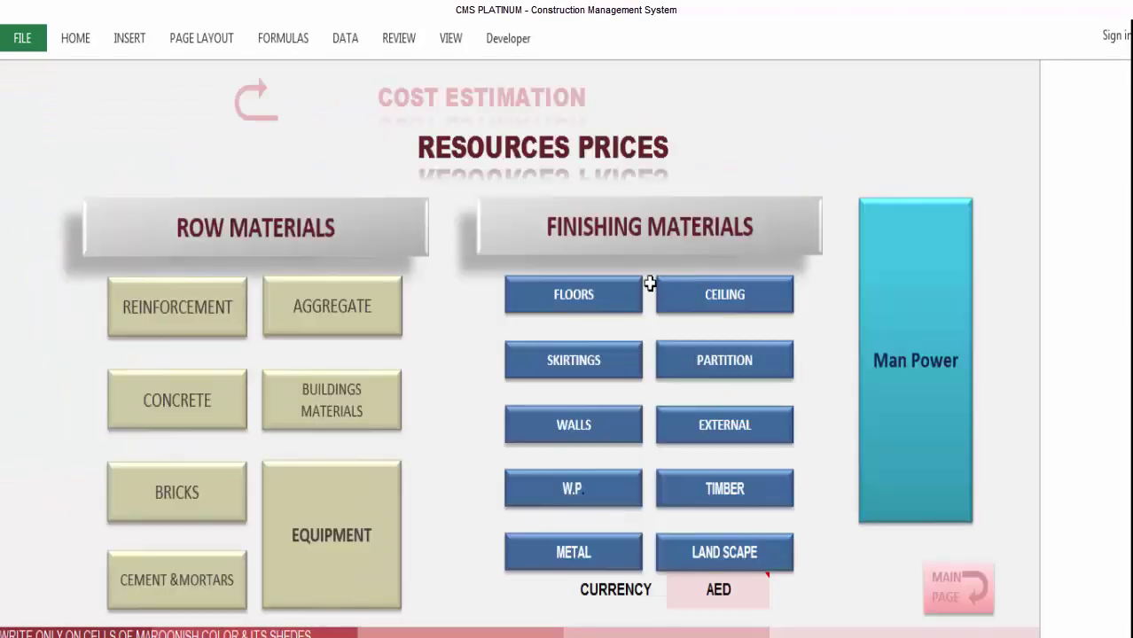
- Open the ceiling prices, review the hard finishing types, paint prices and units, and return to the resource prices overview
{"action": "left_click", "coordinate": [717, 293]}
{"action": "left_click_drag", "start_coordinate": [200, 195], "coordinate": [96, 476]}
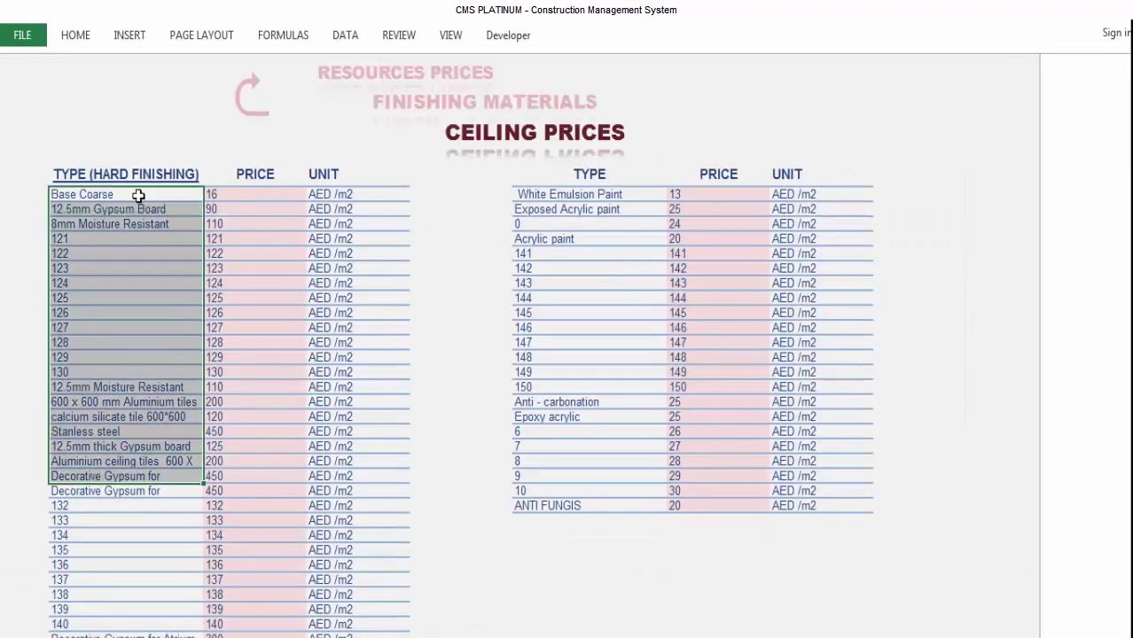
{"action": "left_click_drag", "start_coordinate": [140, 193], "coordinate": [149, 511]}
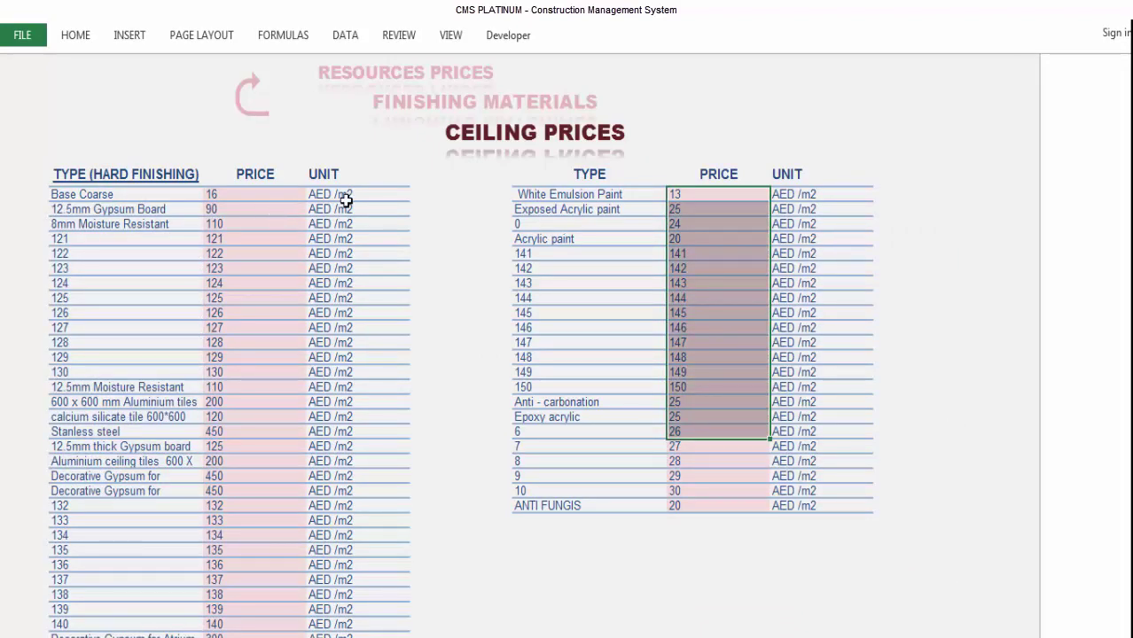
{"action": "left_click_drag", "start_coordinate": [353, 194], "coordinate": [381, 390]}
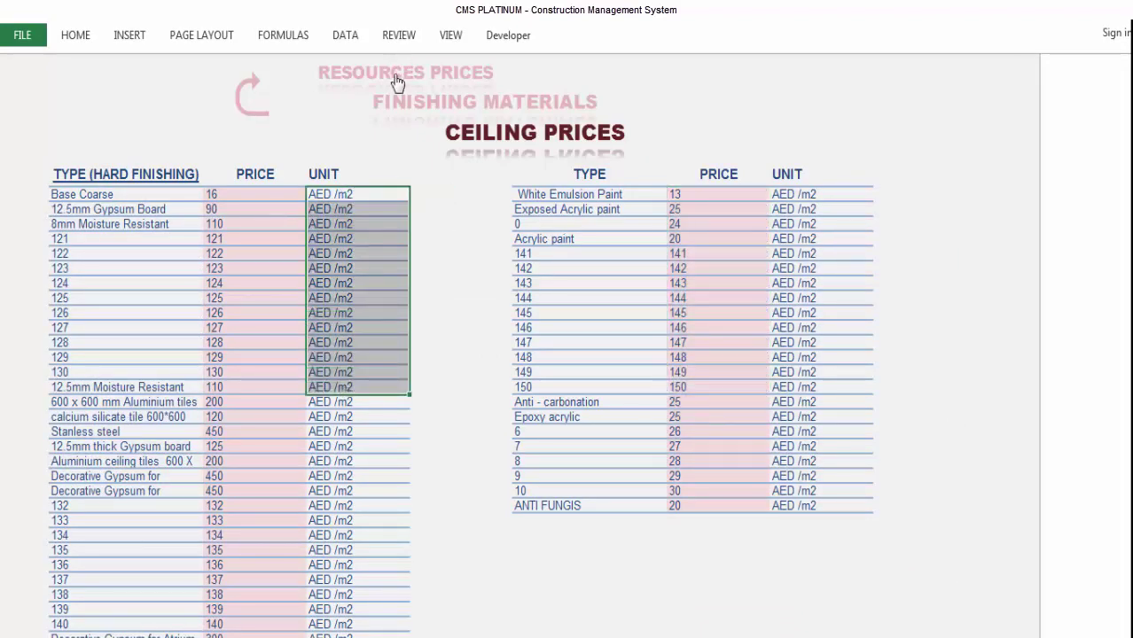
{"action": "left_click", "coordinate": [396, 81]}
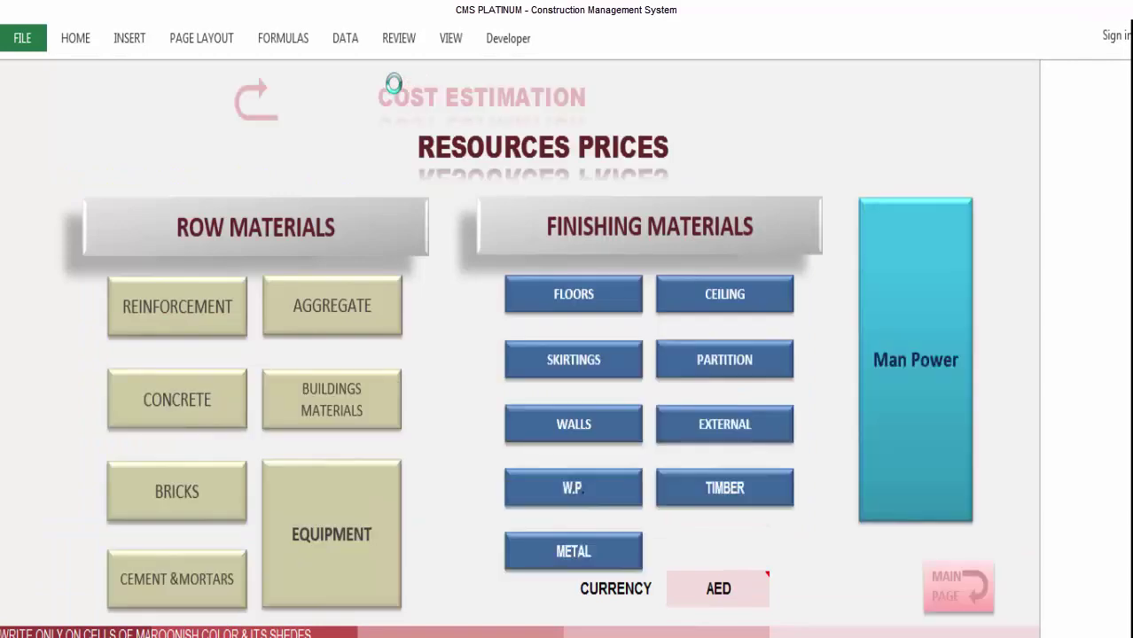
- Open the partition prices, review the partition types and their prices, and return to the resource prices overview
{"action": "left_click", "coordinate": [709, 362]}
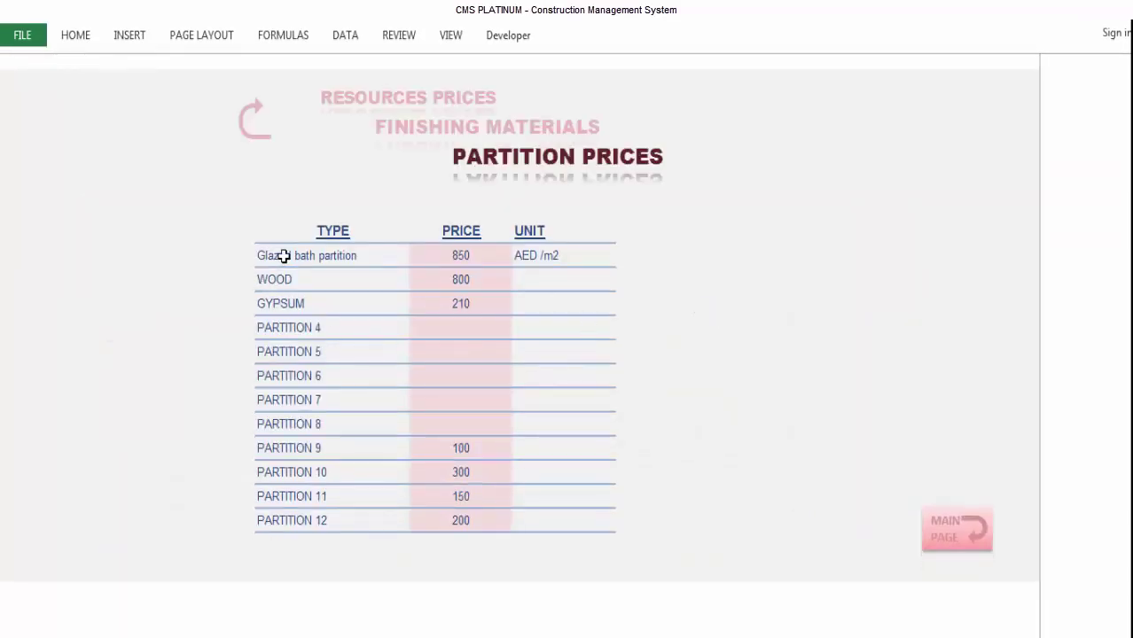
{"action": "left_click_drag", "start_coordinate": [282, 255], "coordinate": [285, 523]}
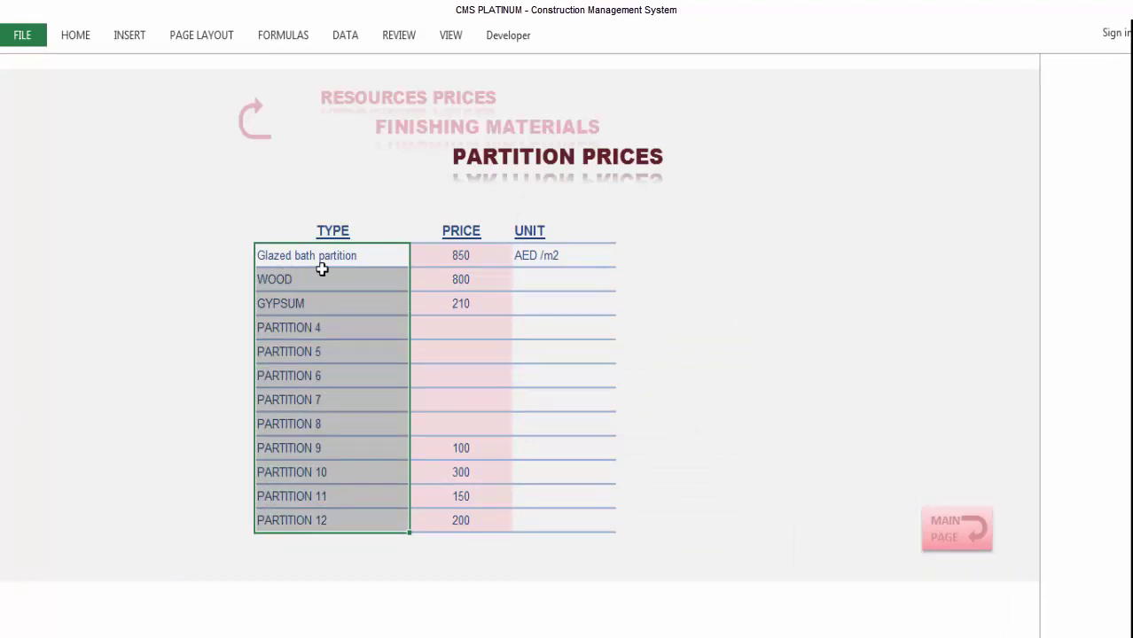
{"action": "left_click_drag", "start_coordinate": [461, 255], "coordinate": [465, 450]}
{"action": "left_click", "coordinate": [447, 110]}
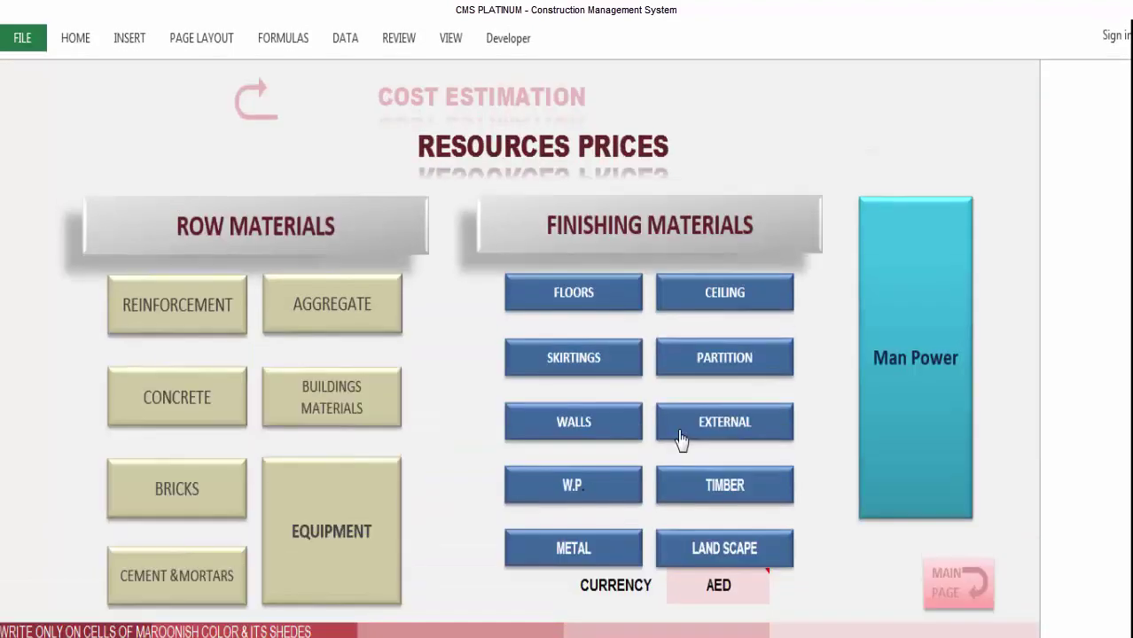
- Open the external finishing prices and review the hard finishing types, soft finishing types and units
{"action": "left_click", "coordinate": [680, 441]}
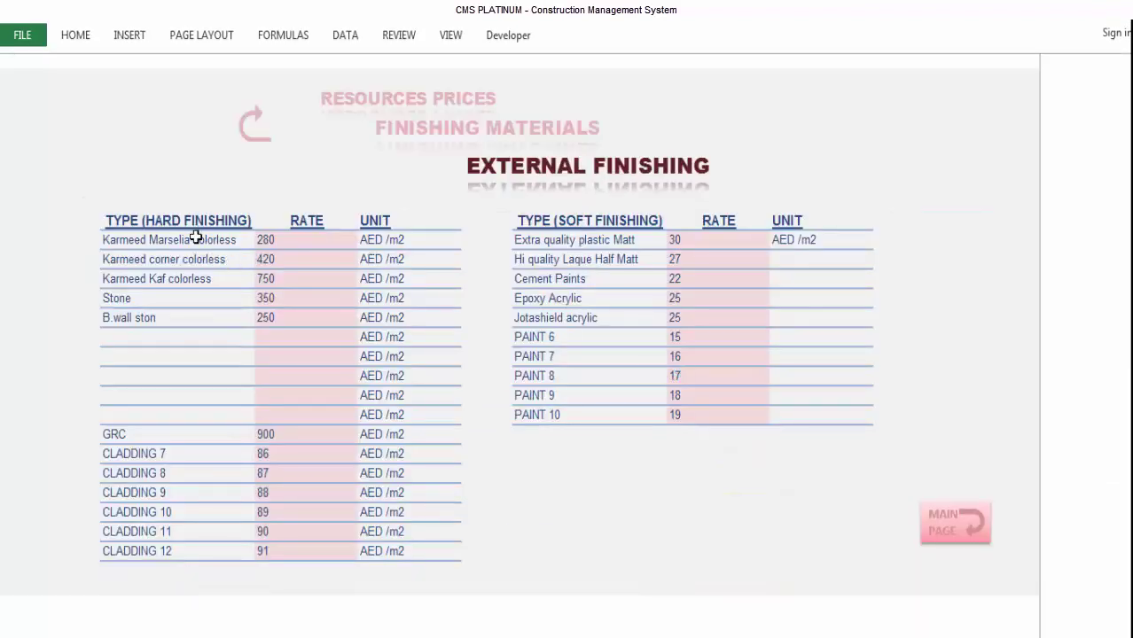
{"action": "left_click_drag", "start_coordinate": [195, 240], "coordinate": [197, 511]}
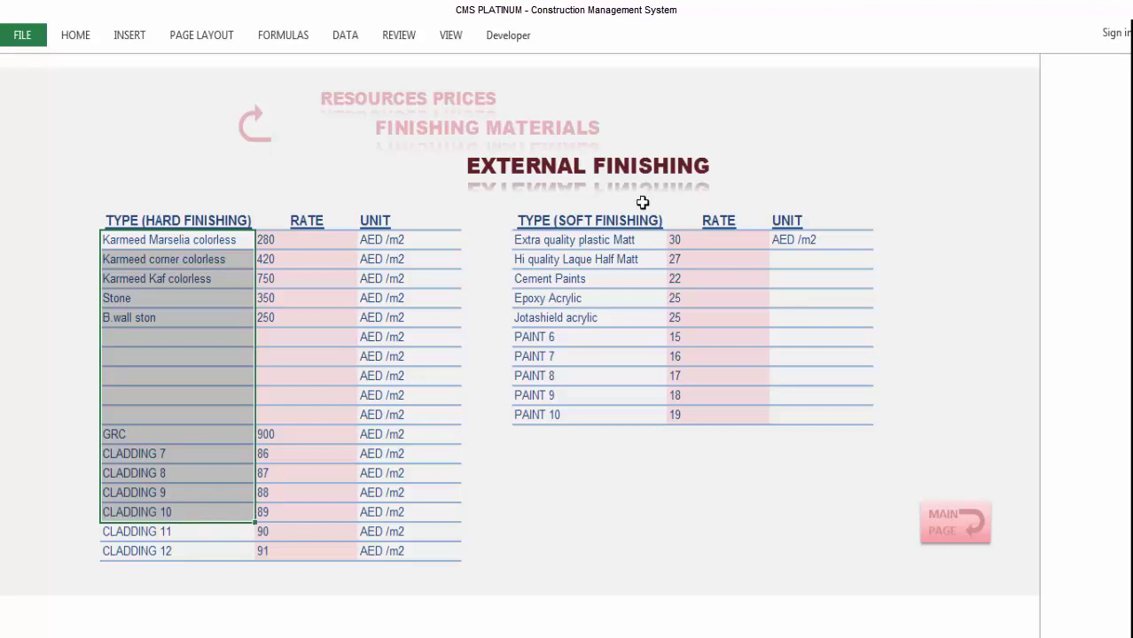
{"action": "left_click_drag", "start_coordinate": [574, 239], "coordinate": [576, 414]}
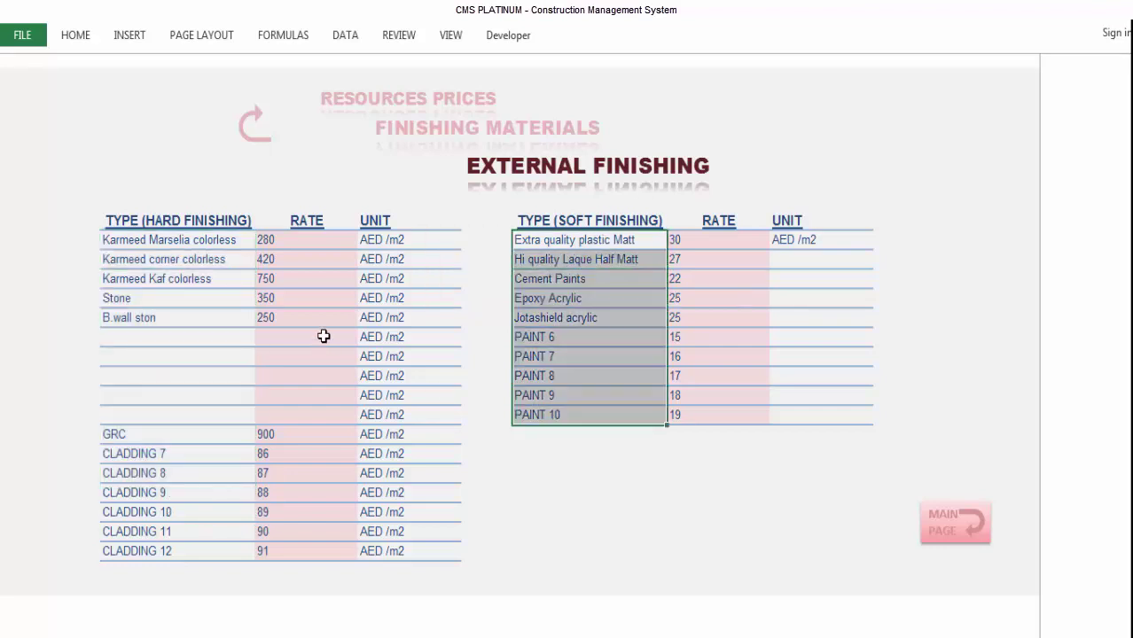
{"action": "left_click_drag", "start_coordinate": [381, 270], "coordinate": [350, 485]}
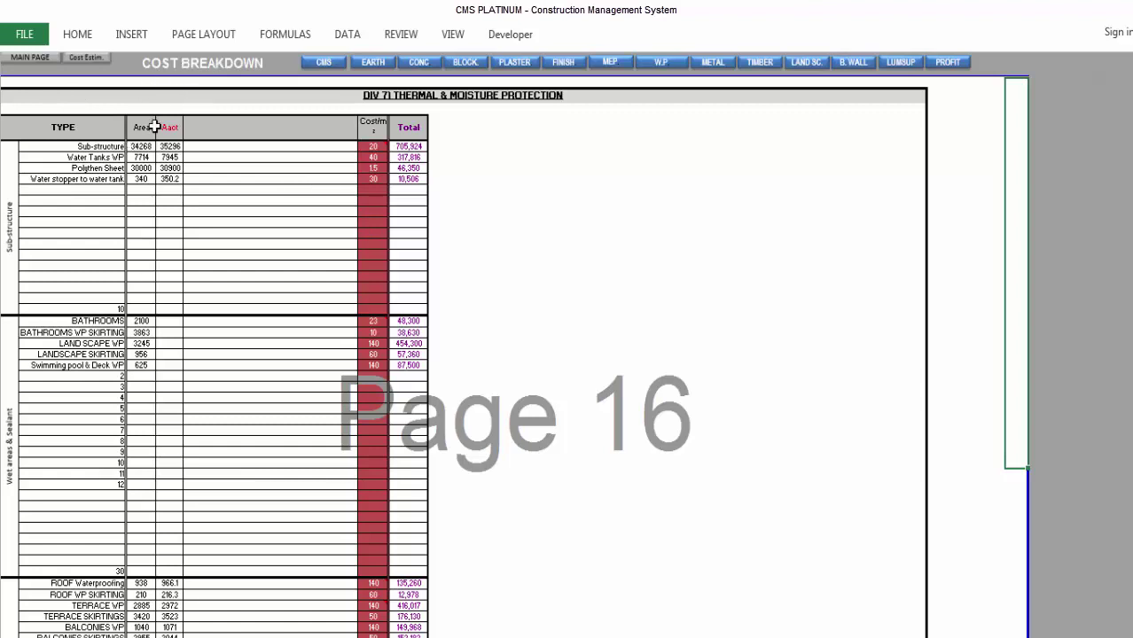
- Examine the types, areas and cost per m2 in the Thermal & Moisture Protection cost breakdown
{"action": "left_click_drag", "start_coordinate": [97, 148], "coordinate": [79, 595]}
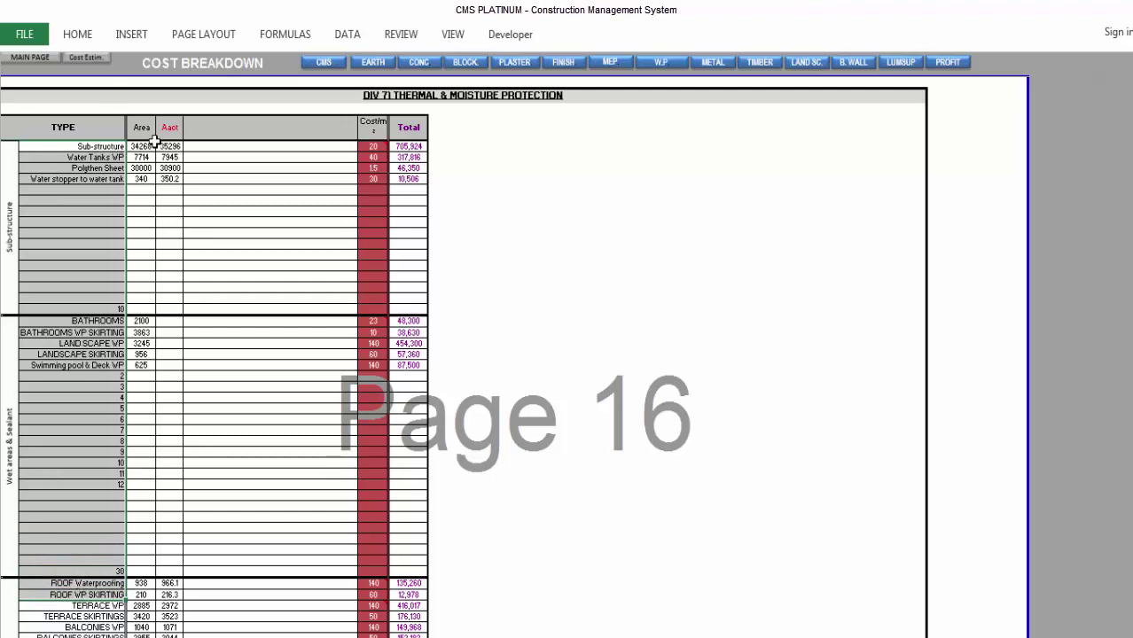
{"action": "left_click_drag", "start_coordinate": [142, 148], "coordinate": [151, 426]}
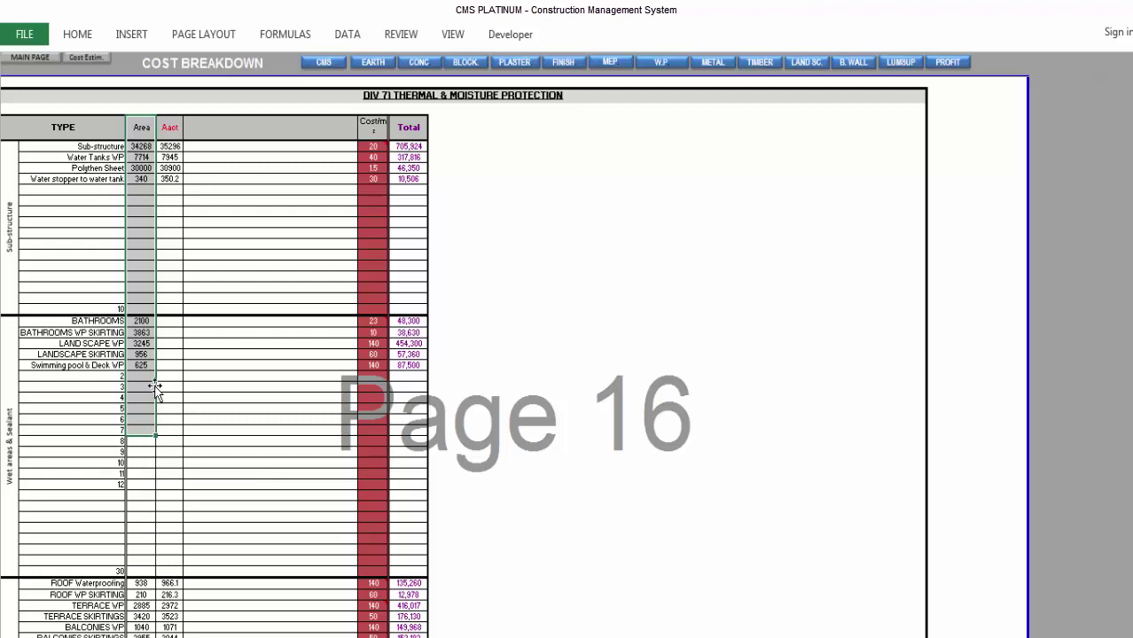
{"action": "left_click_drag", "start_coordinate": [368, 147], "coordinate": [370, 168]}
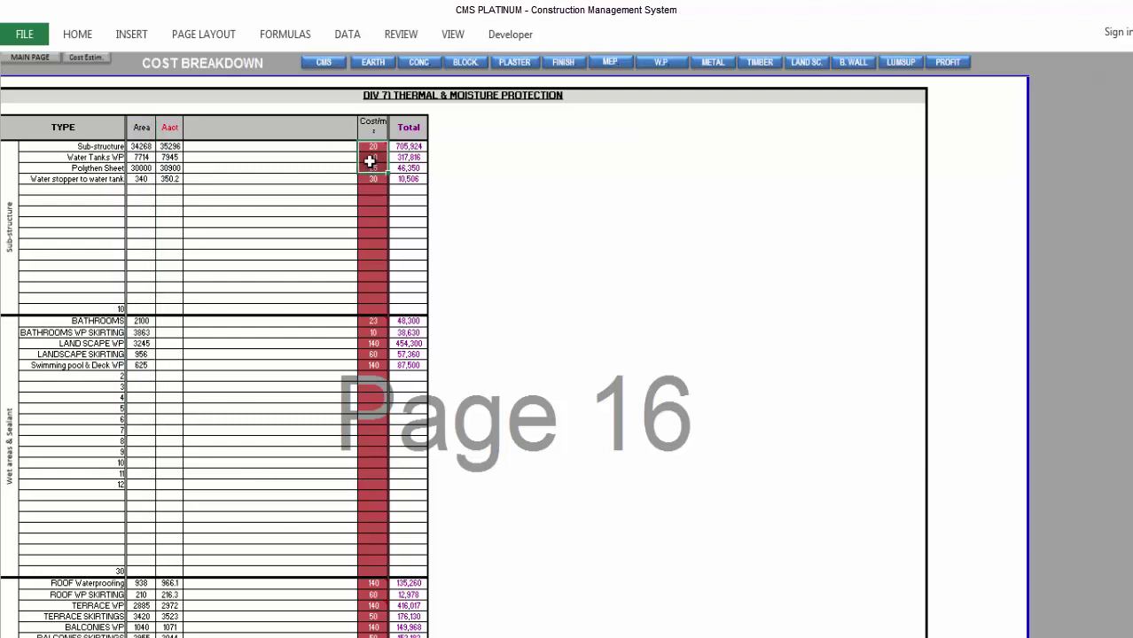
{"action": "left_click_drag", "start_coordinate": [369, 148], "coordinate": [367, 632]}
- Check the roof waterproofing costs in the Thermal & Moisture Protection breakdown, then return to the resource prices overview
{"action": "scroll", "coordinate": [365, 229], "scroll_direction": "down", "scroll_amount": 2}
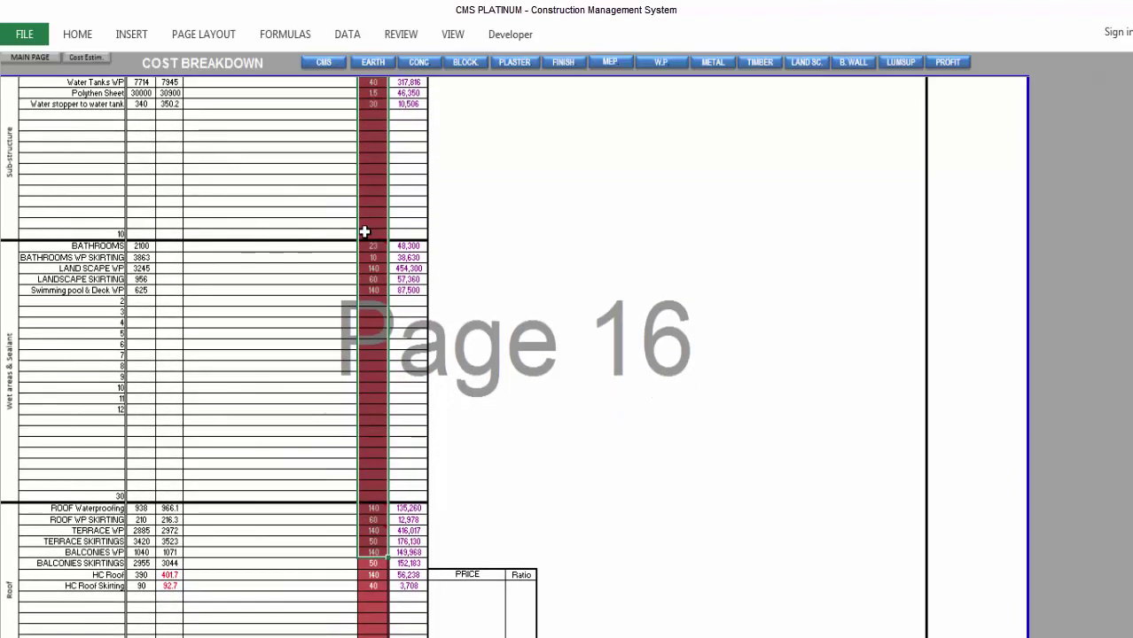
{"action": "left_click", "coordinate": [369, 517]}
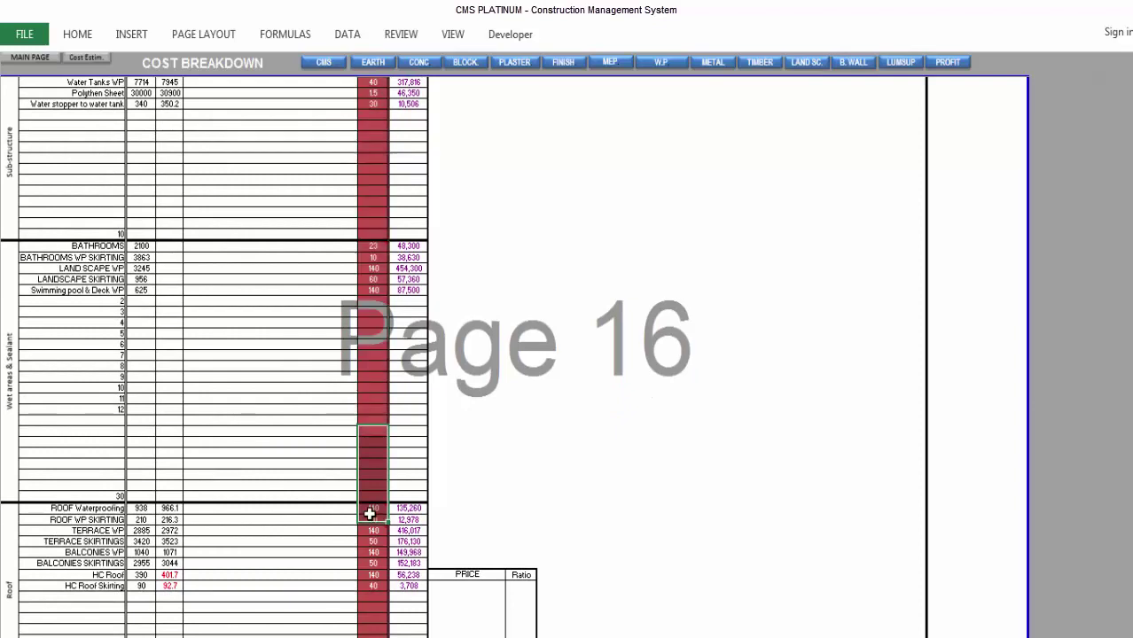
{"action": "left_click", "coordinate": [375, 562]}
{"action": "scroll", "coordinate": [375, 562], "scroll_direction": "up", "scroll_amount": 2}
{"action": "left_click", "coordinate": [95, 64]}
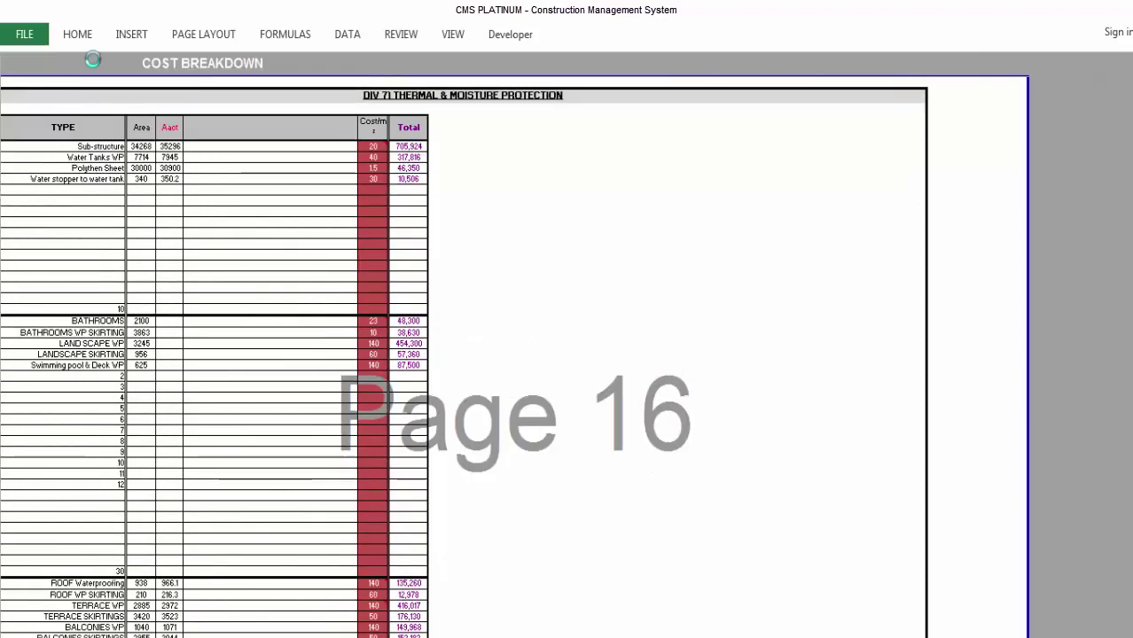
{"action": "left_click", "coordinate": [133, 159]}
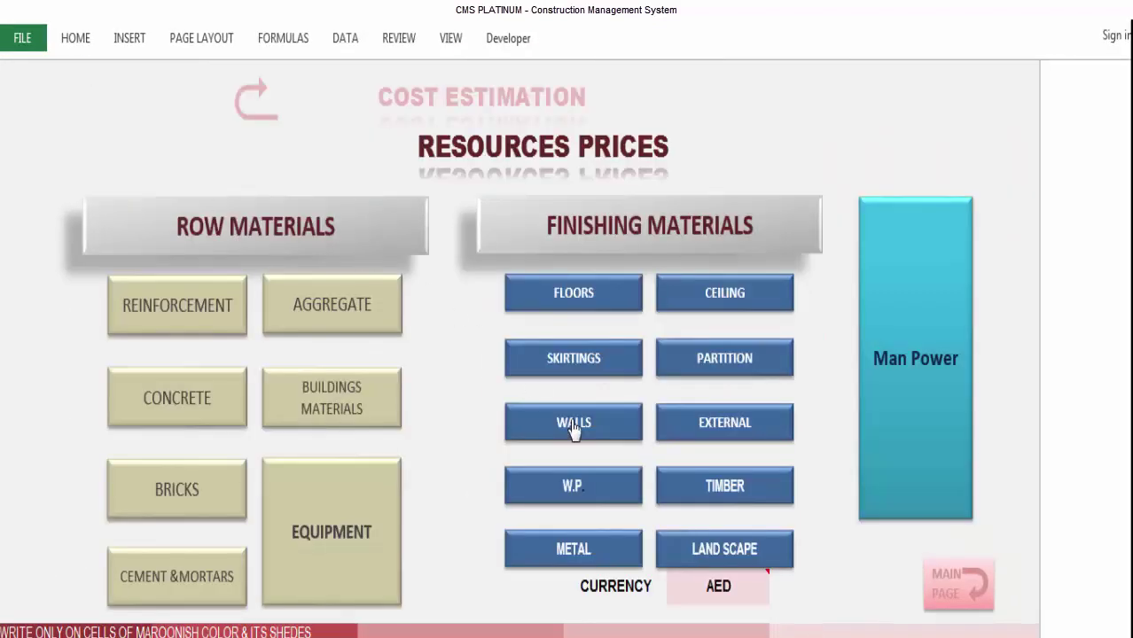
- Open the timber prices and examine the door types and cost per unit in the Timber Works table
{"action": "left_click", "coordinate": [696, 493]}
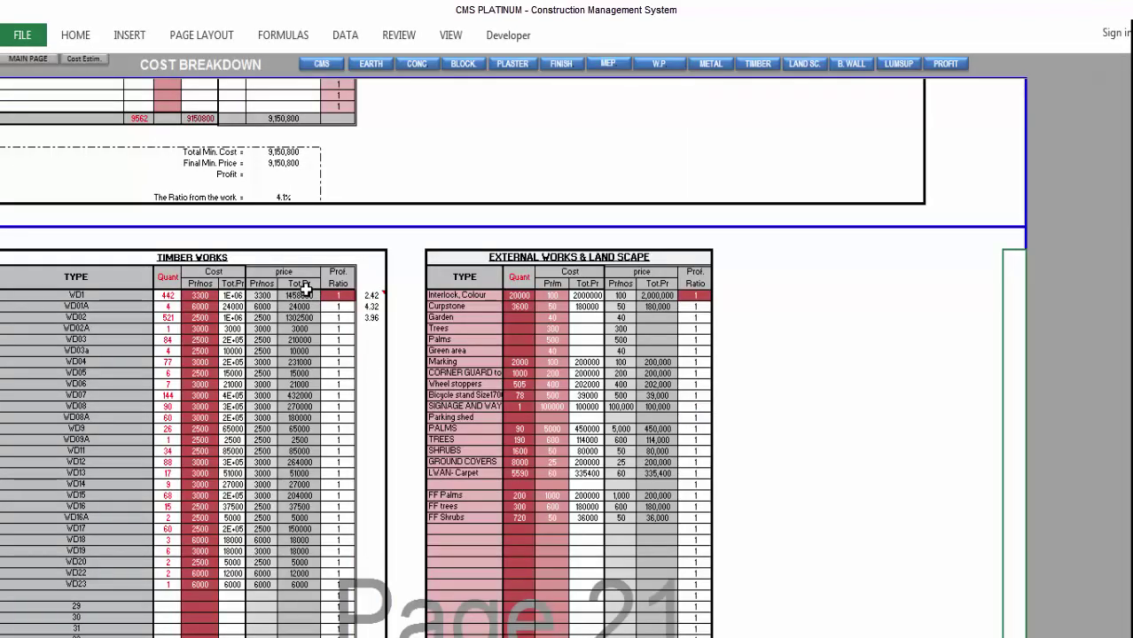
{"action": "scroll", "coordinate": [170, 272], "scroll_direction": "down", "scroll_amount": 1}
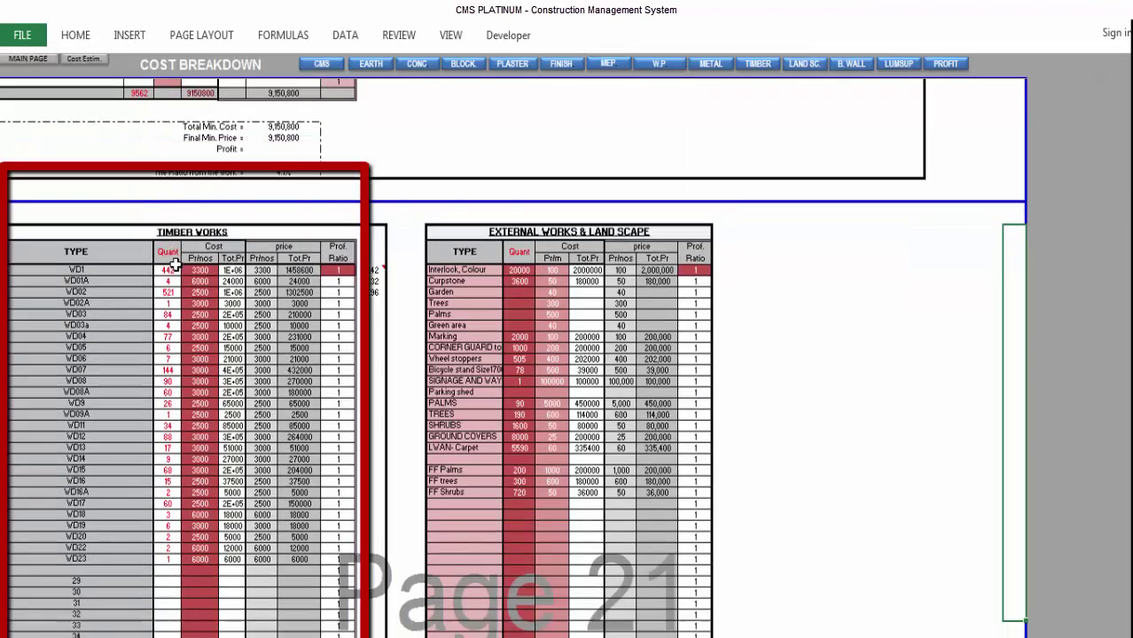
{"action": "left_click", "coordinate": [150, 224]}
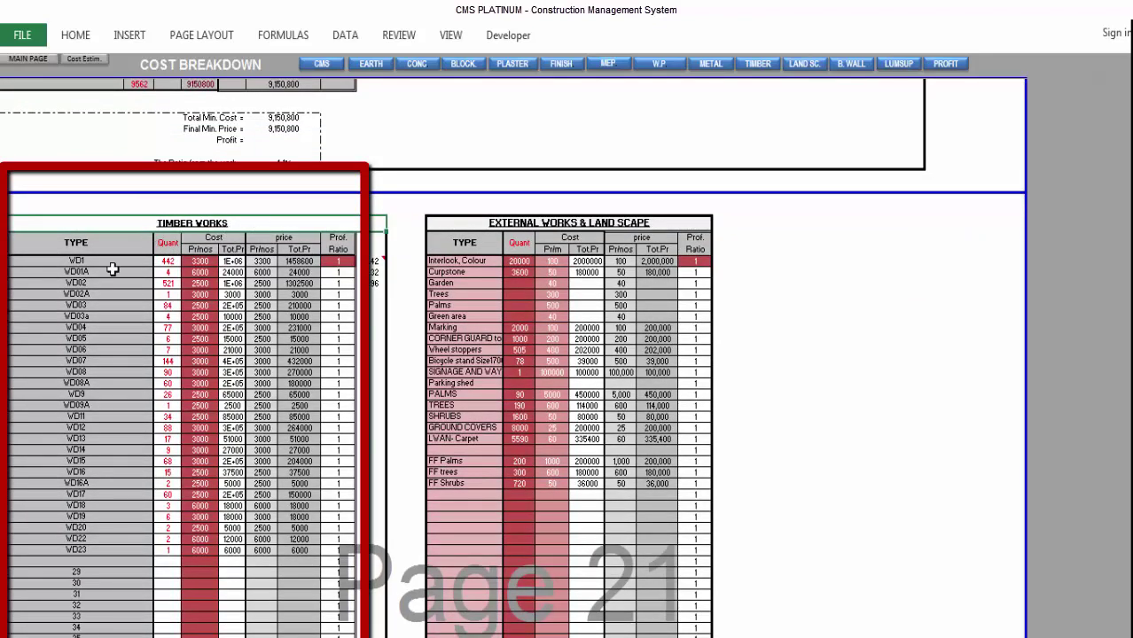
{"action": "scroll", "coordinate": [113, 269], "scroll_direction": "down", "scroll_amount": 1}
{"action": "mouse_move", "coordinate": [109, 228]}
{"action": "left_mouse_down"}
{"action": "mouse_move", "coordinate": [106, 462]}
{"action": "mouse_move", "coordinate": [92, 560]}
{"action": "left_mouse_up"}
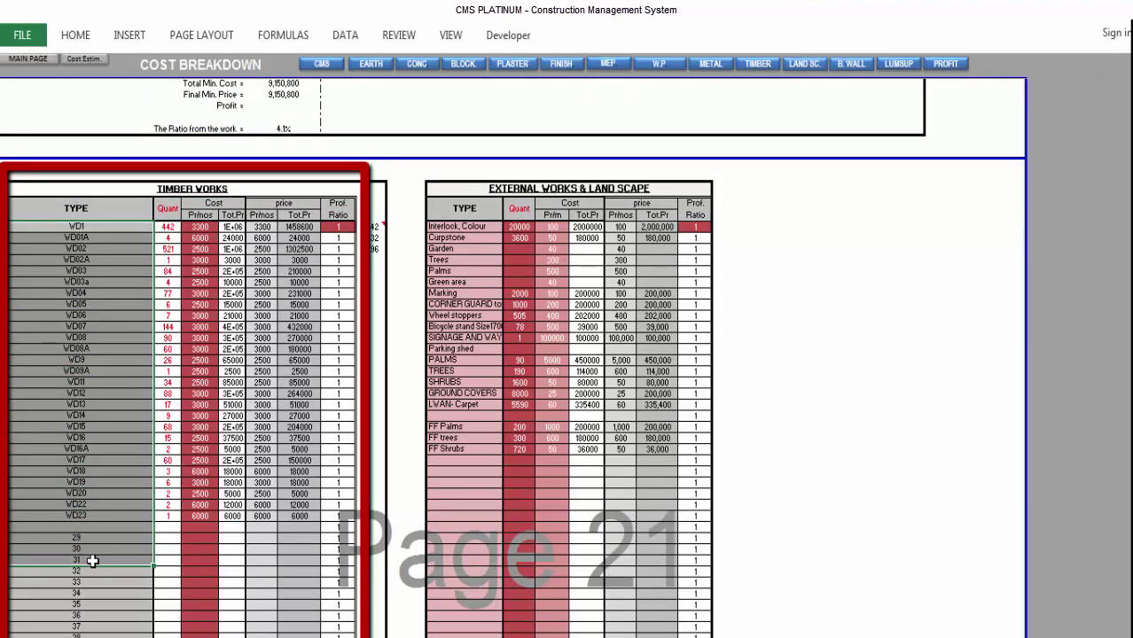
{"action": "left_click_drag", "start_coordinate": [205, 228], "coordinate": [194, 526]}
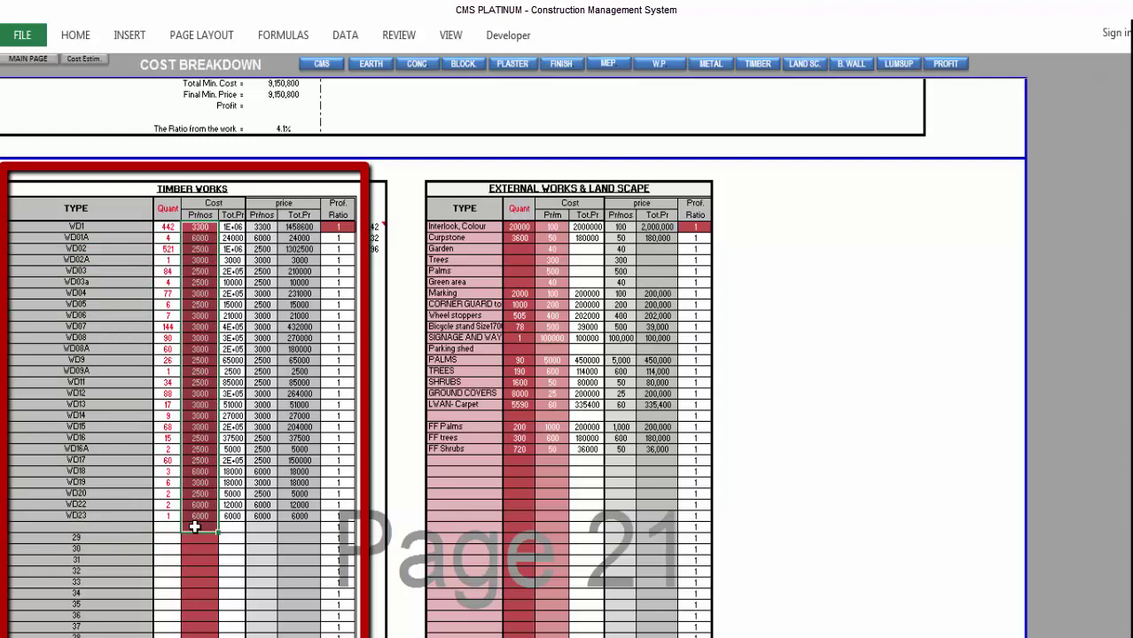
{"action": "left_click", "coordinate": [197, 504]}
{"action": "left_click", "coordinate": [199, 427]}
{"action": "left_click", "coordinate": [204, 395]}
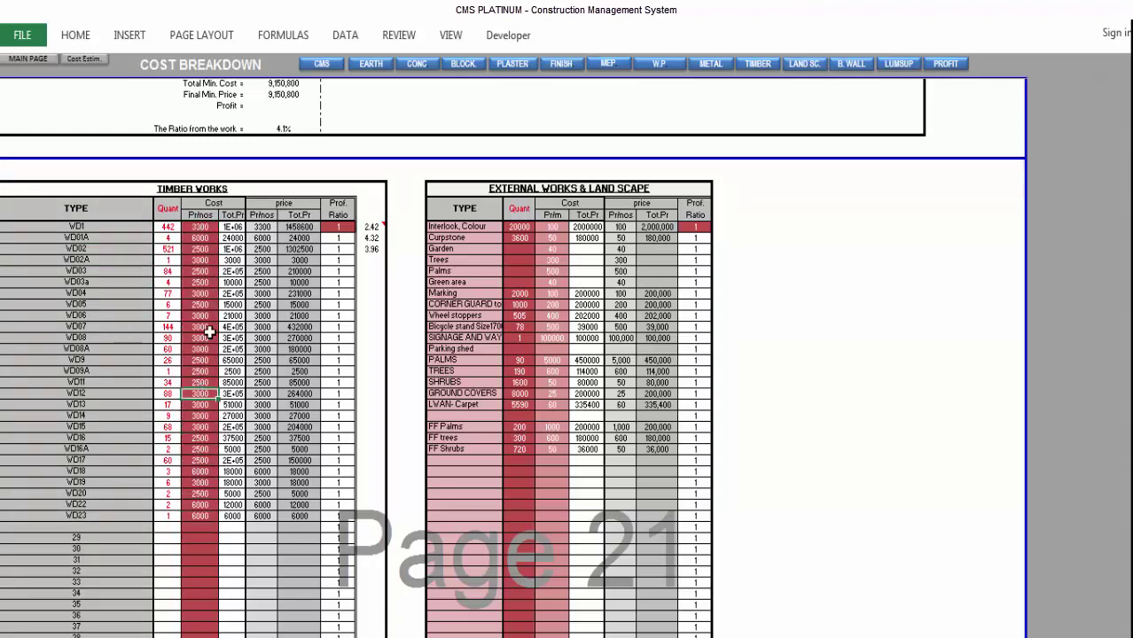
- Recheck the Timber Works types against their unit costs, and return to the resource prices overview
{"action": "left_click_drag", "start_coordinate": [62, 227], "coordinate": [71, 472]}
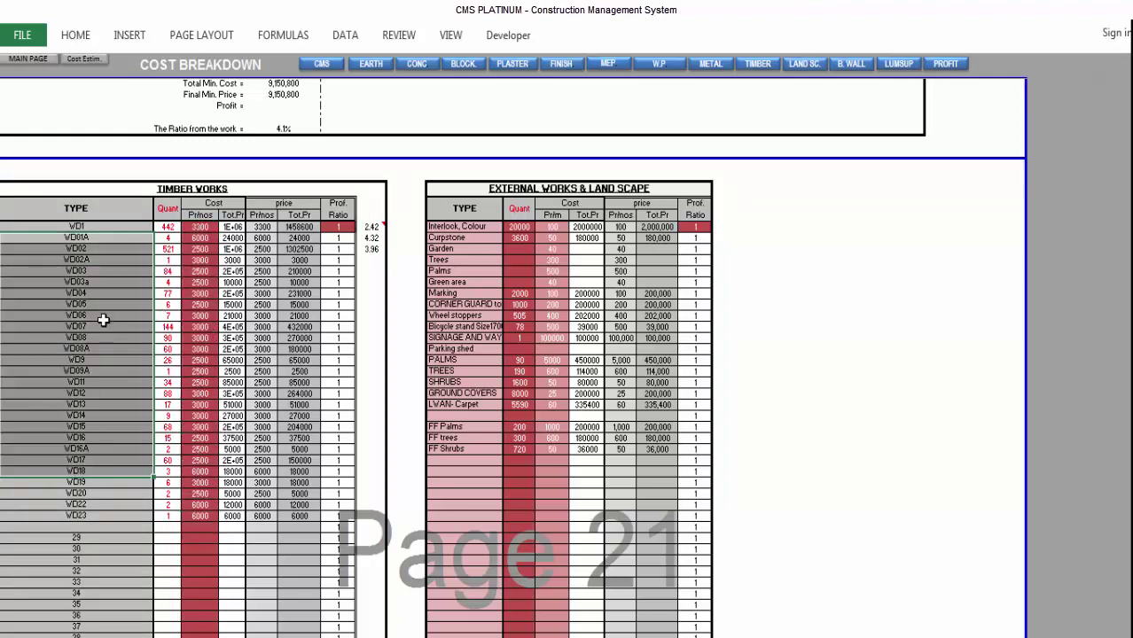
{"action": "left_click_drag", "start_coordinate": [105, 231], "coordinate": [76, 411]}
{"action": "left_click", "coordinate": [205, 229]}
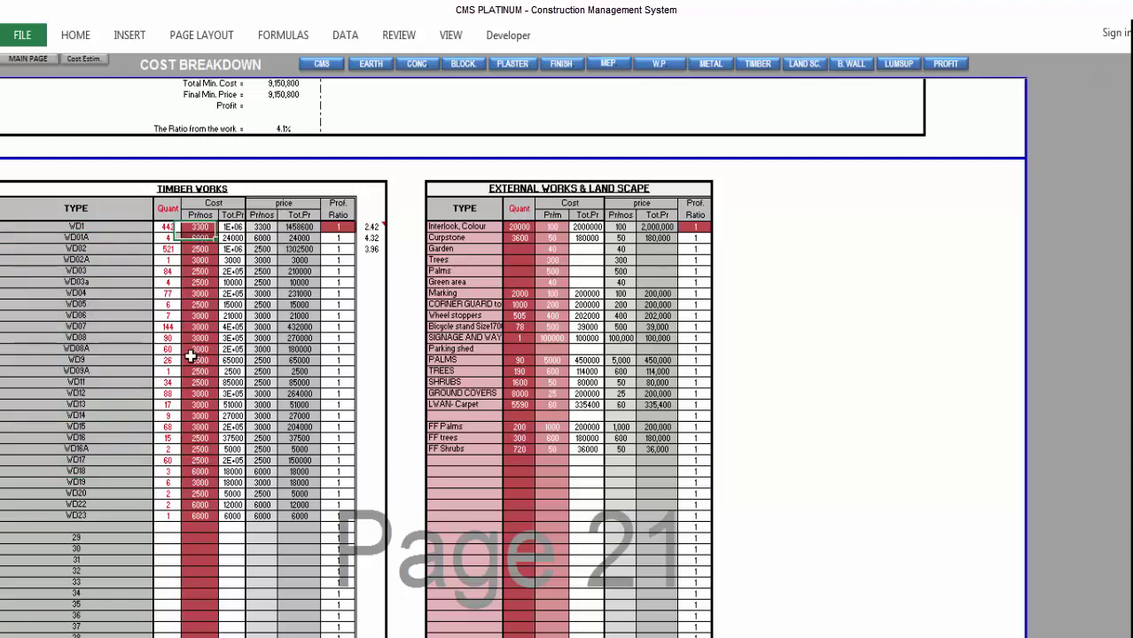
{"action": "left_click_drag", "start_coordinate": [190, 356], "coordinate": [186, 509]}
{"action": "left_click", "coordinate": [201, 360]}
{"action": "left_click", "coordinate": [210, 302]}
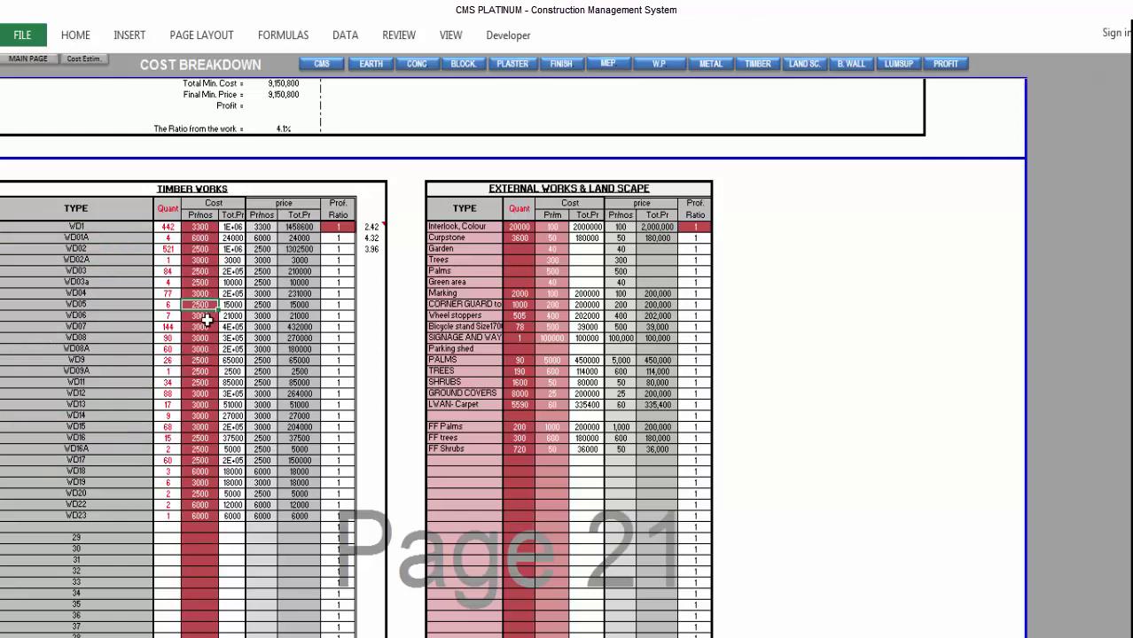
{"action": "left_click", "coordinate": [83, 59]}
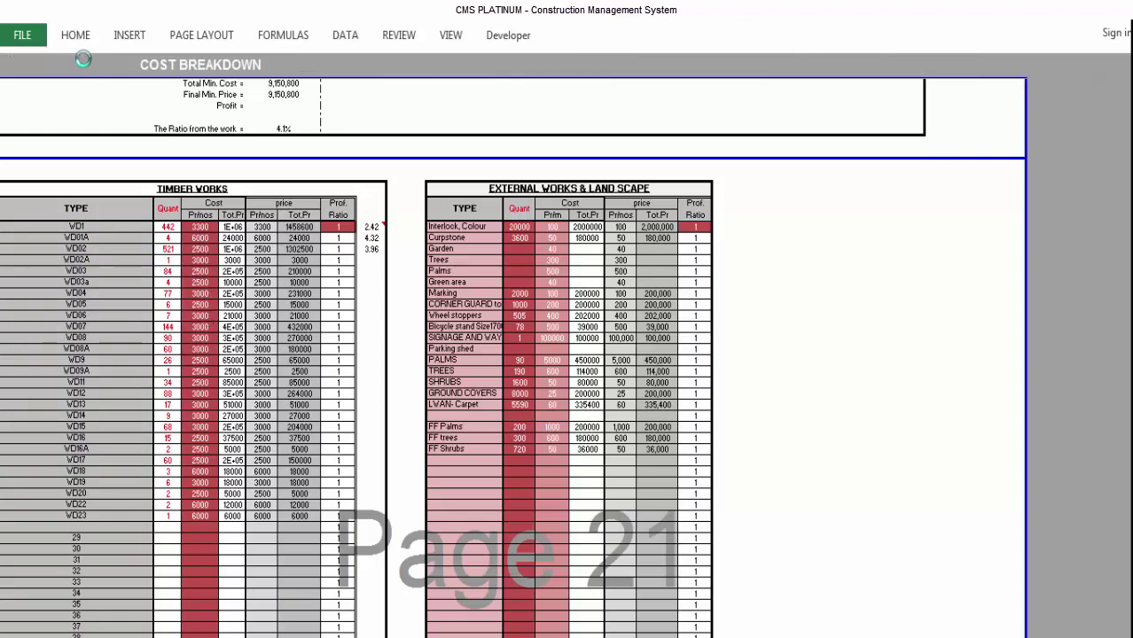
{"action": "left_click", "coordinate": [186, 165]}
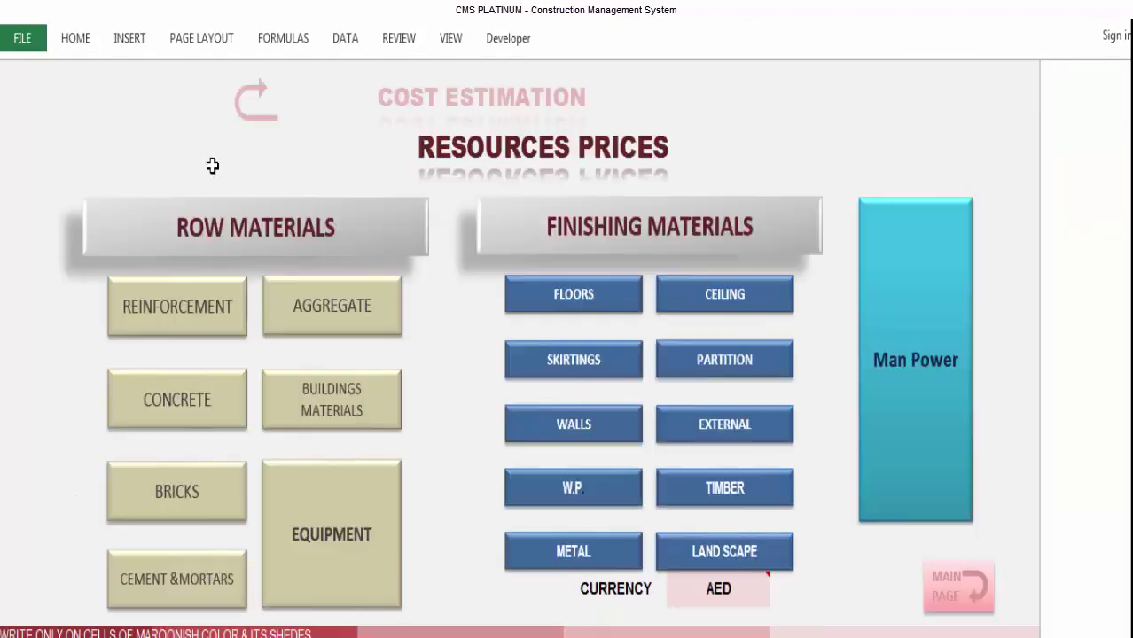
- Open the metal prices and review the item types listed under Aluminium Works
{"action": "left_click", "coordinate": [576, 555]}
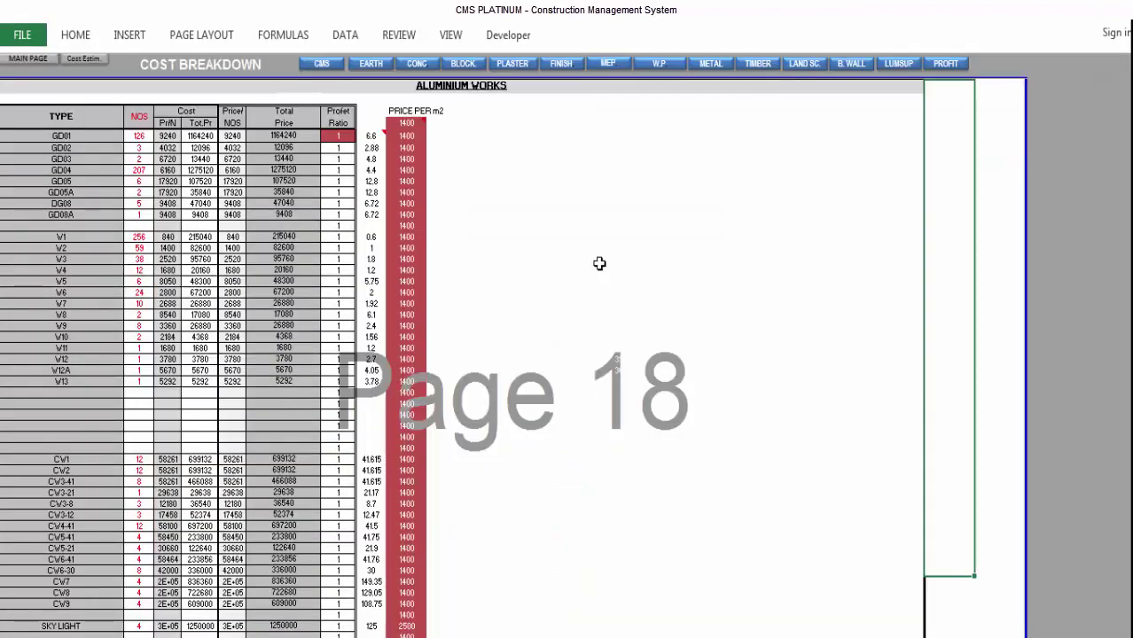
{"action": "left_click", "coordinate": [379, 88]}
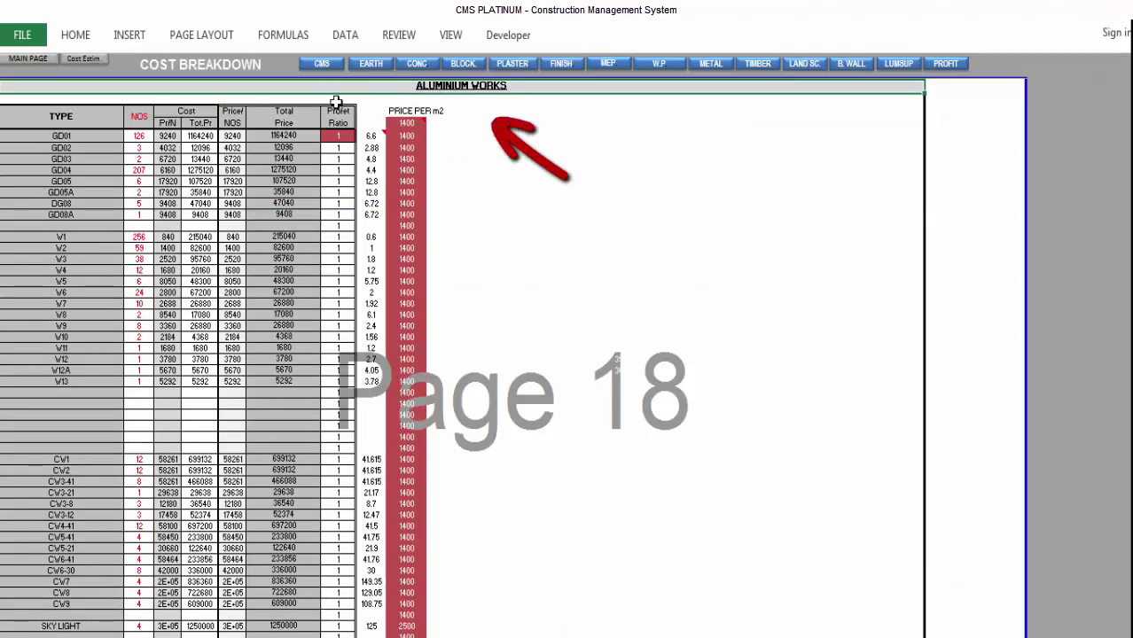
{"action": "left_click_drag", "start_coordinate": [38, 136], "coordinate": [43, 532]}
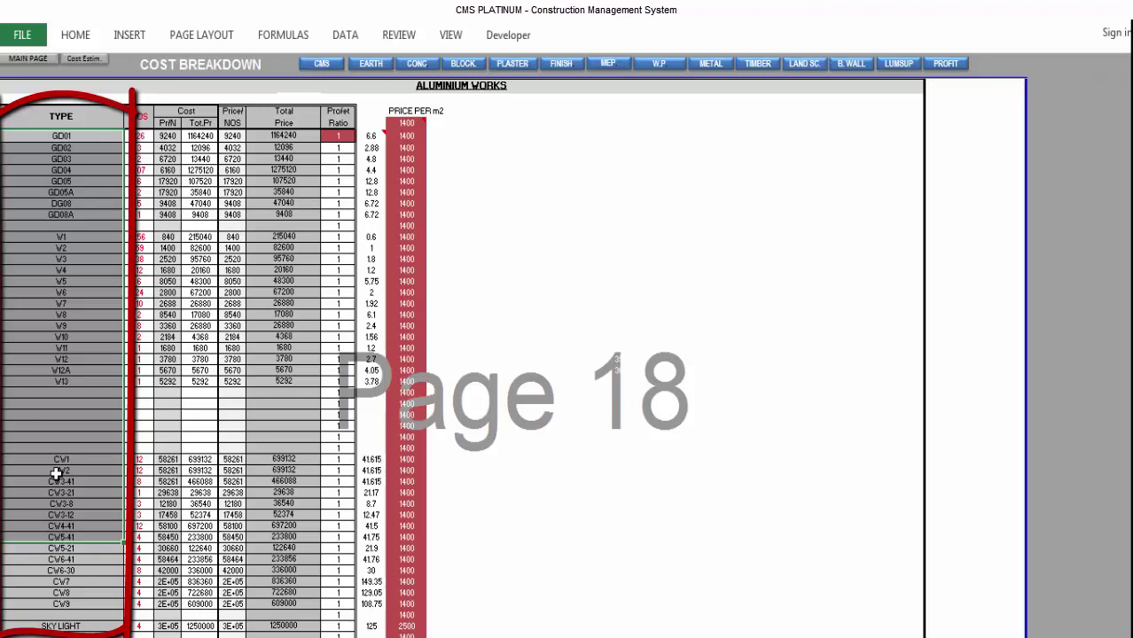
{"action": "left_click", "coordinate": [519, 89]}
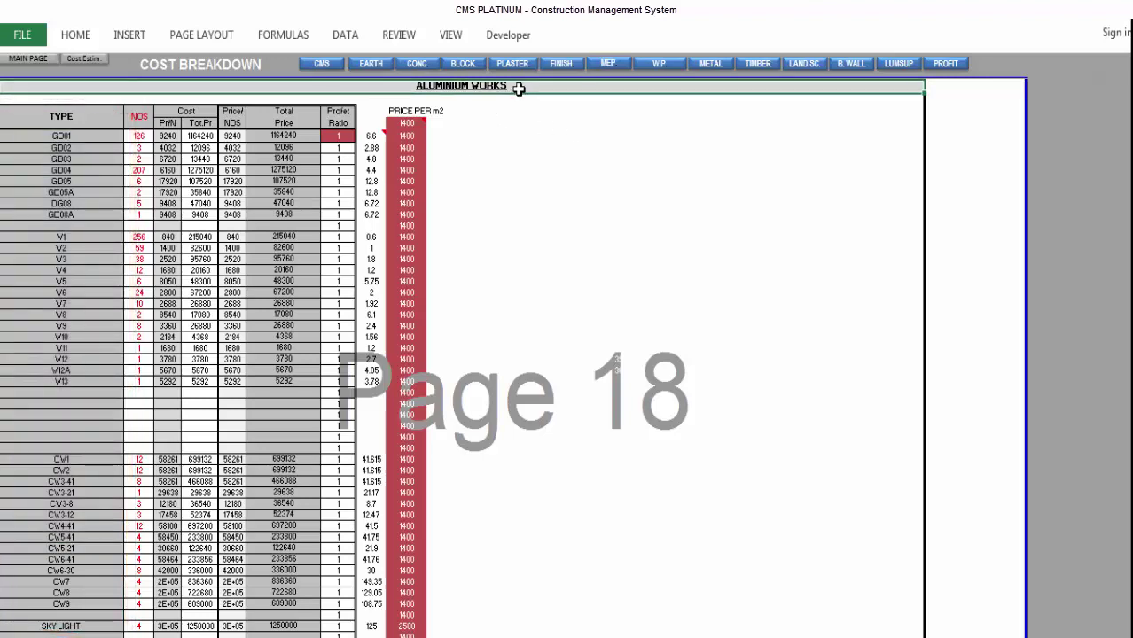
{"action": "left_click_drag", "start_coordinate": [80, 136], "coordinate": [82, 359]}
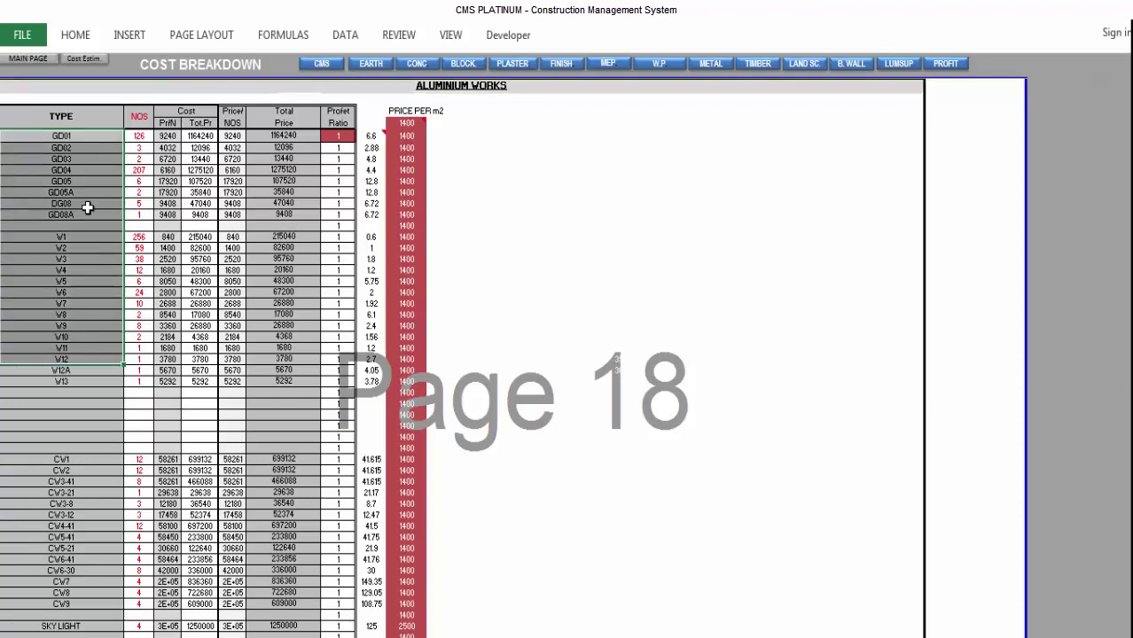
{"action": "left_click_drag", "start_coordinate": [89, 139], "coordinate": [74, 351]}
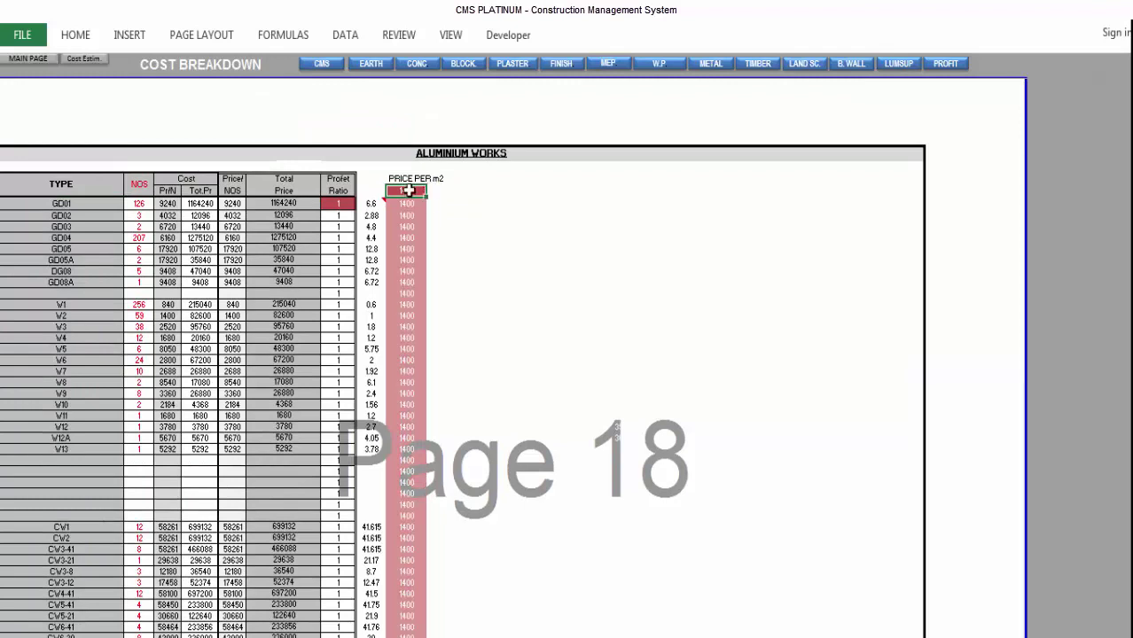
- Set the general price per m2 for Aluminium Works to 1000 and check the total price and minimum cost
{"action": "mouse_move", "coordinate": [409, 190]}
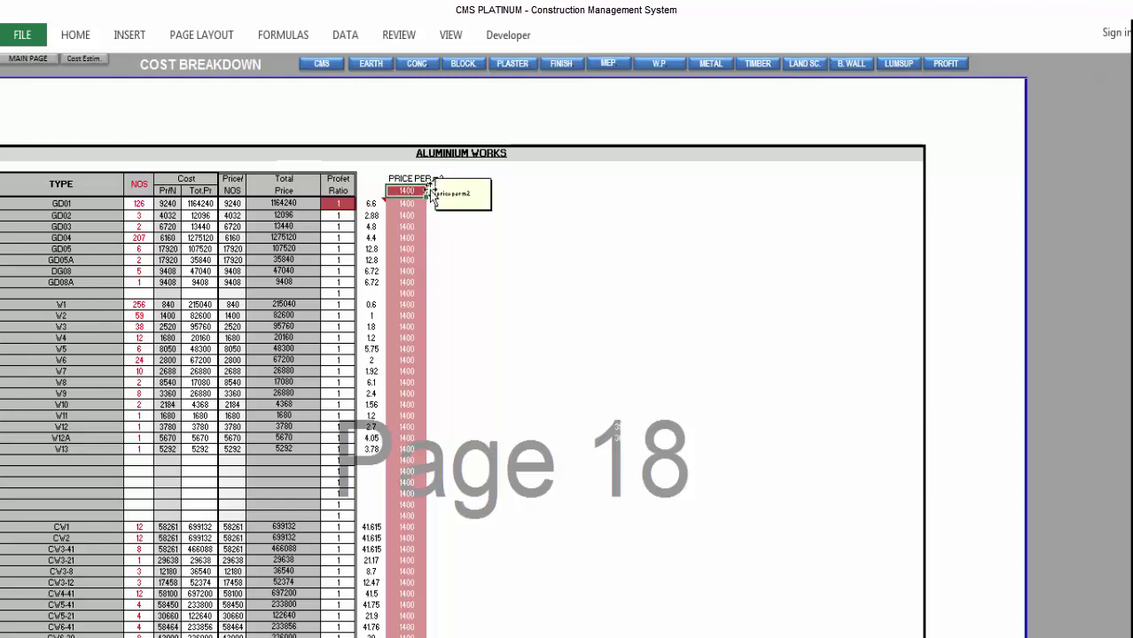
{"action": "type", "text": "1000"}
{"action": "key", "text": "Return"}
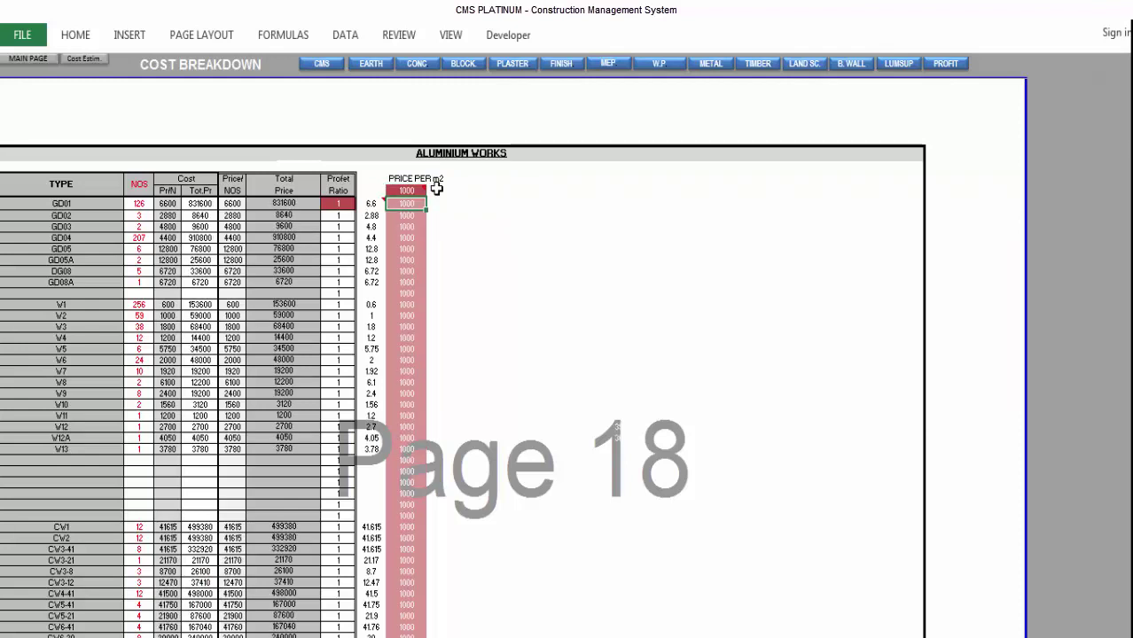
{"action": "scroll", "coordinate": [380, 251], "scroll_direction": "down", "scroll_amount": 14}
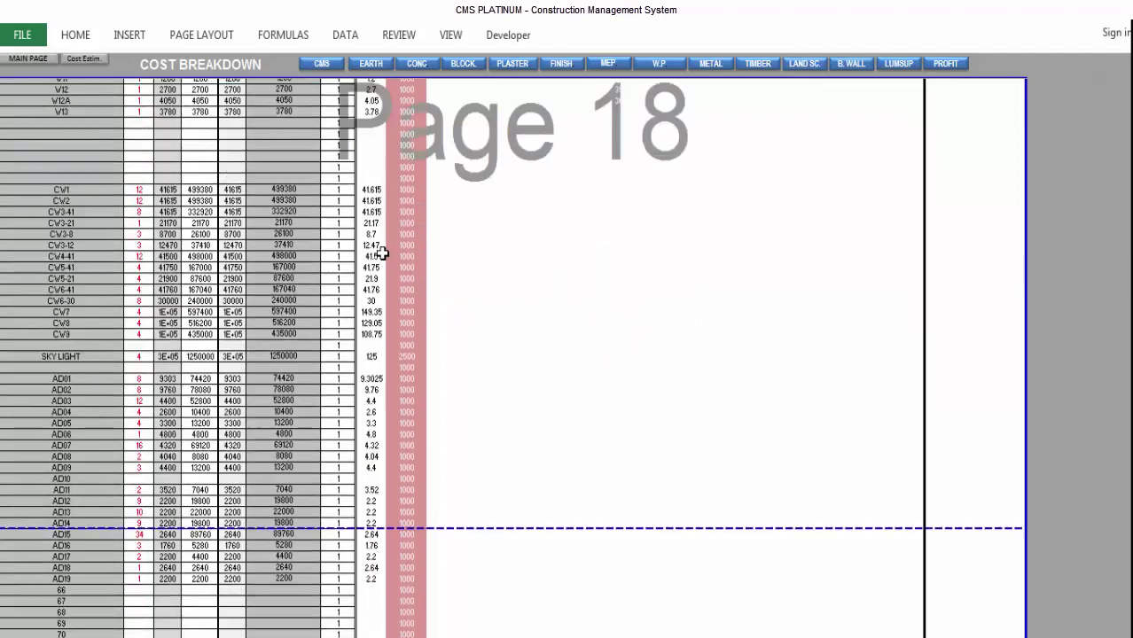
{"action": "scroll", "coordinate": [379, 254], "scroll_direction": "down", "scroll_amount": 9}
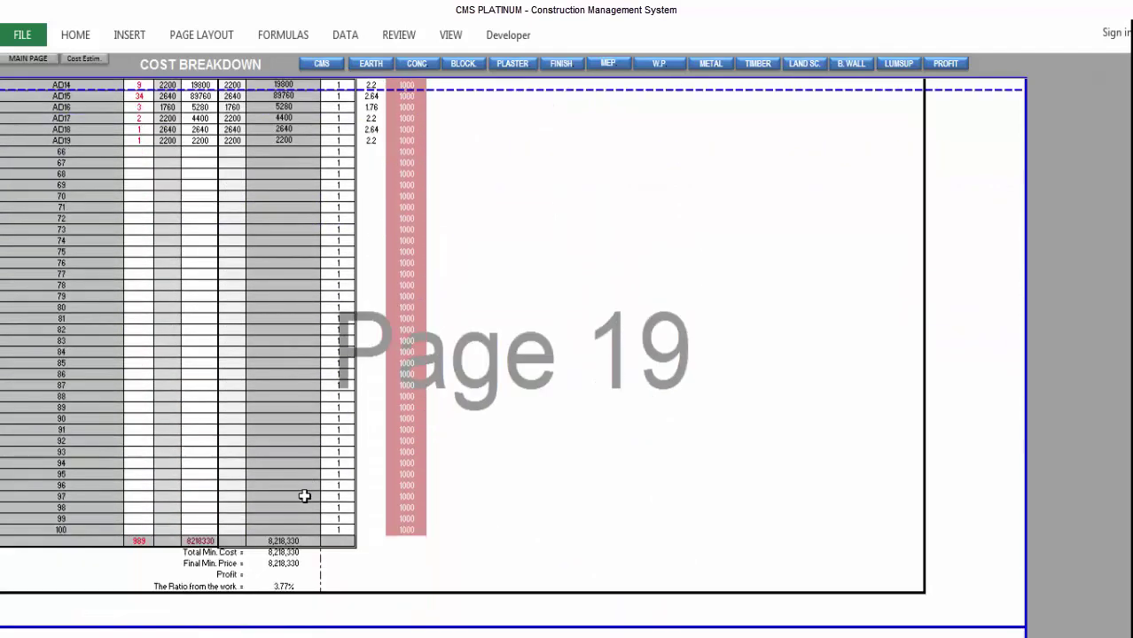
{"action": "left_click", "coordinate": [290, 541]}
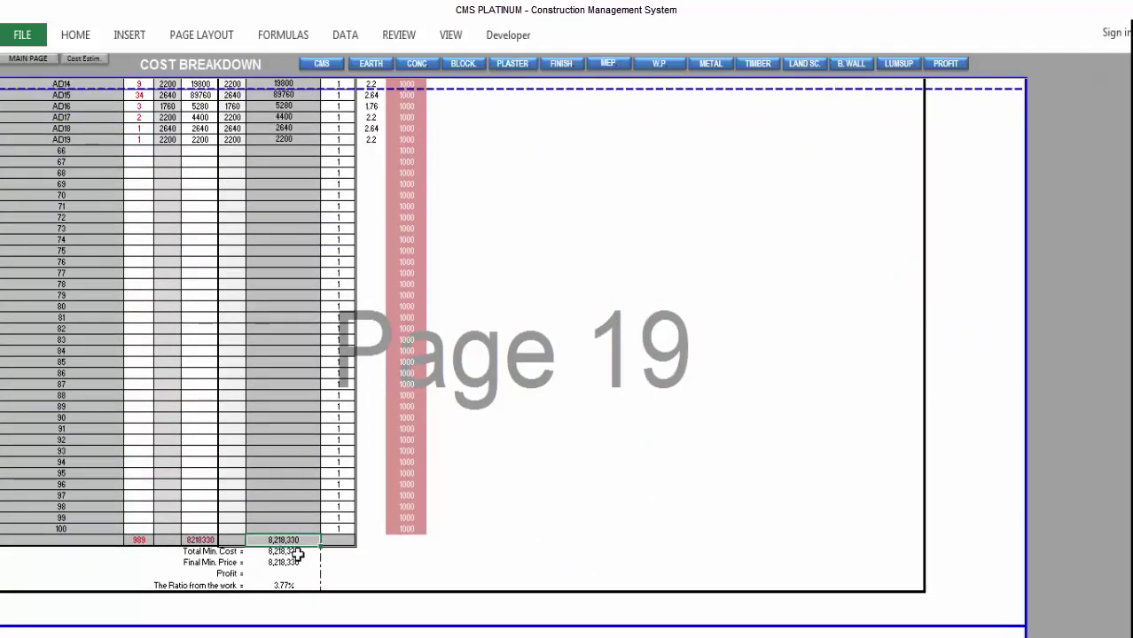
{"action": "left_click", "coordinate": [287, 551]}
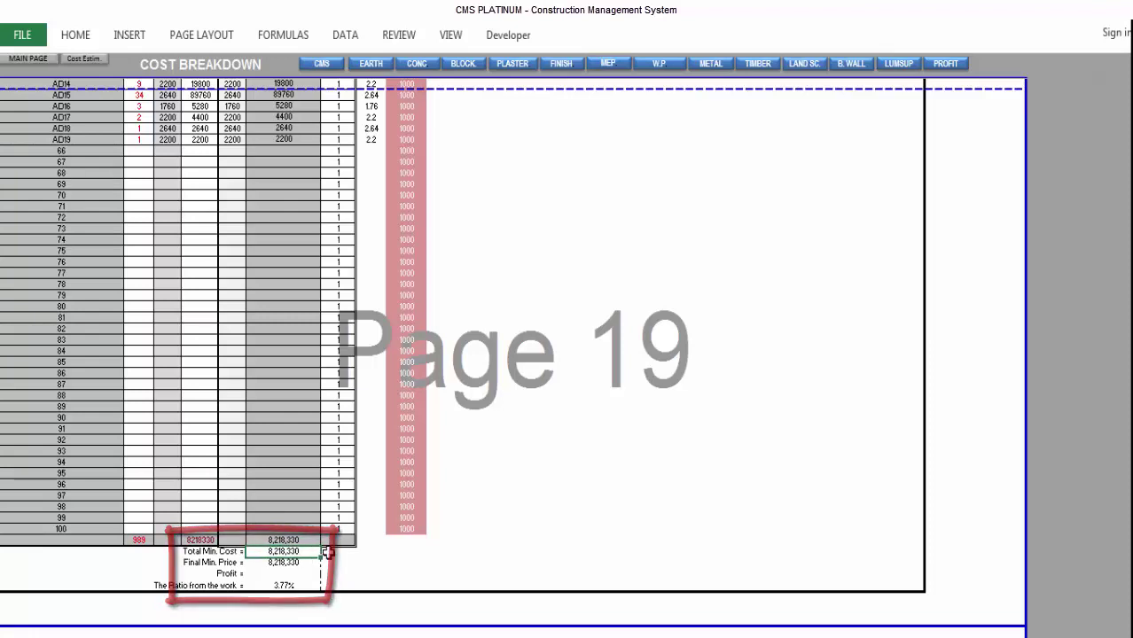
- Review the types, costs per metre and lengths in the Handrails cost breakdown
{"action": "scroll", "coordinate": [459, 409], "scroll_direction": "down", "scroll_amount": 9}
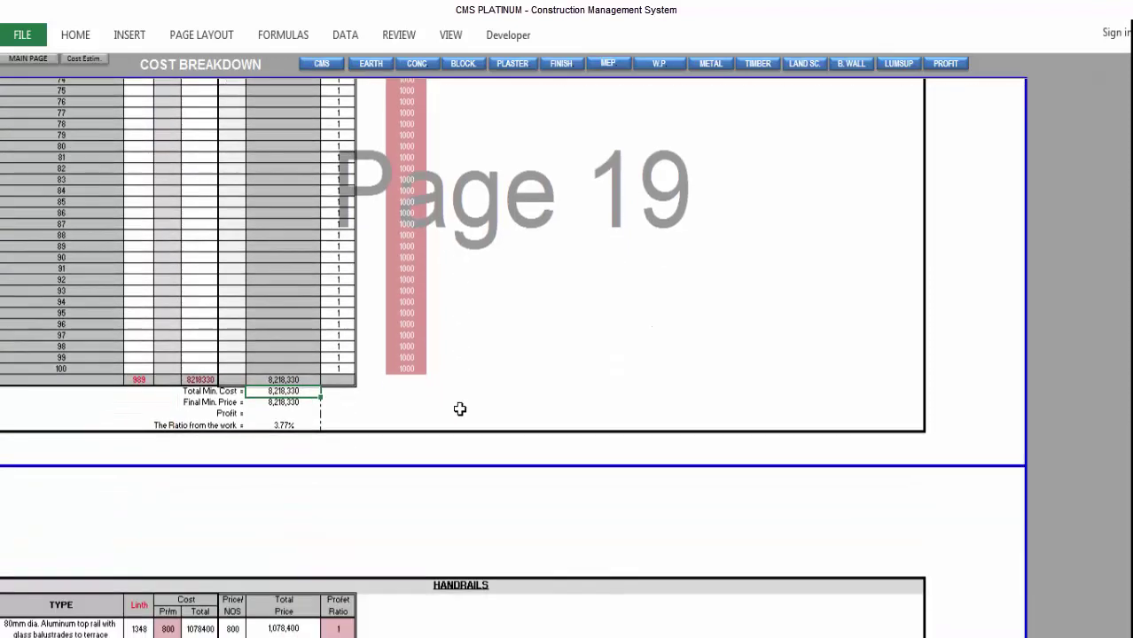
{"action": "left_click", "coordinate": [474, 444]}
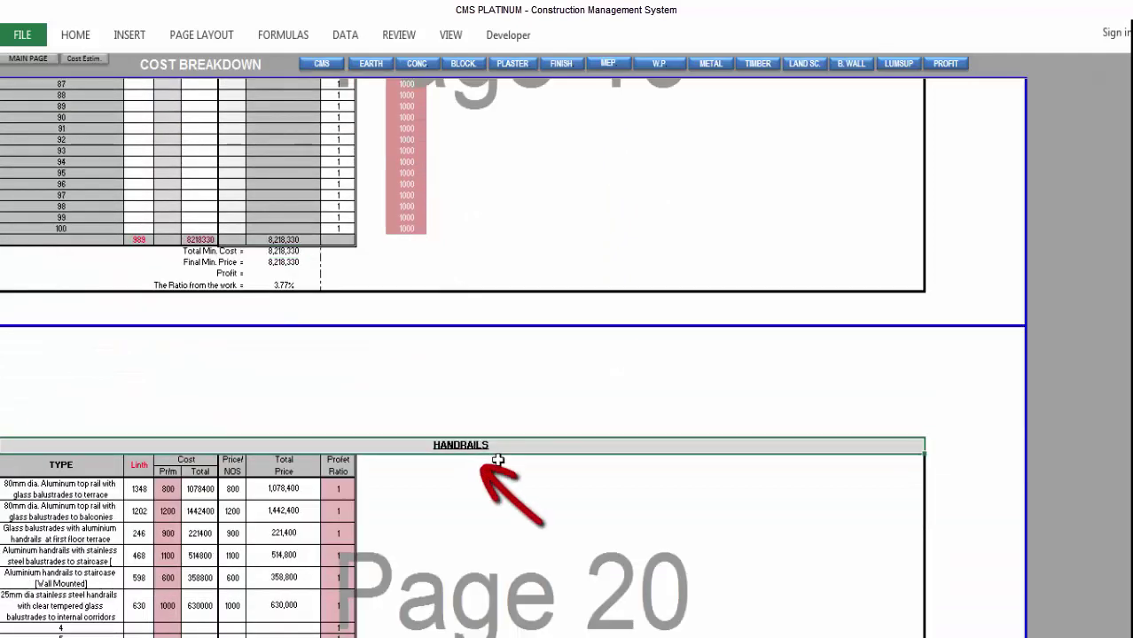
{"action": "scroll", "coordinate": [498, 460], "scroll_direction": "down", "scroll_amount": 5}
{"action": "left_click_drag", "start_coordinate": [86, 320], "coordinate": [78, 460]}
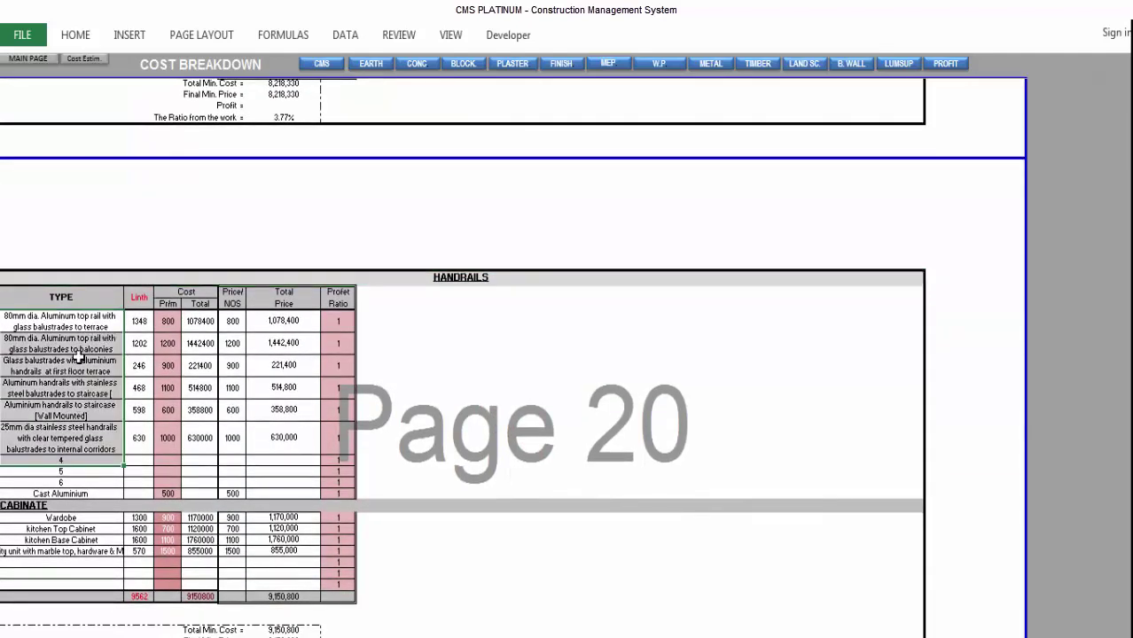
{"action": "left_click_drag", "start_coordinate": [86, 317], "coordinate": [84, 493]}
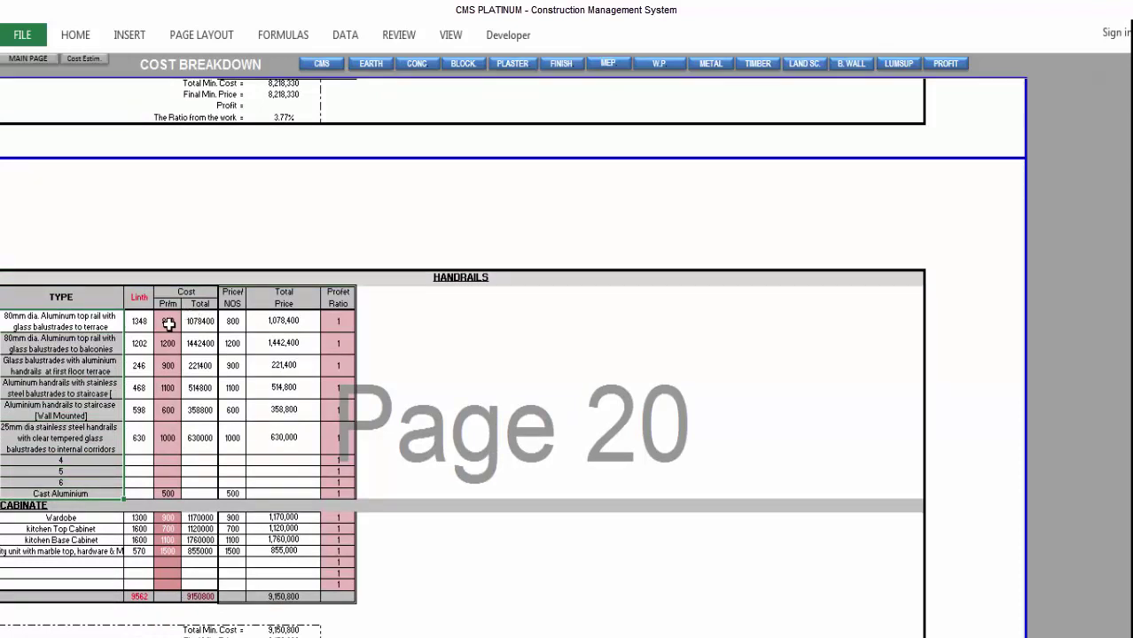
{"action": "left_click_drag", "start_coordinate": [167, 321], "coordinate": [160, 494]}
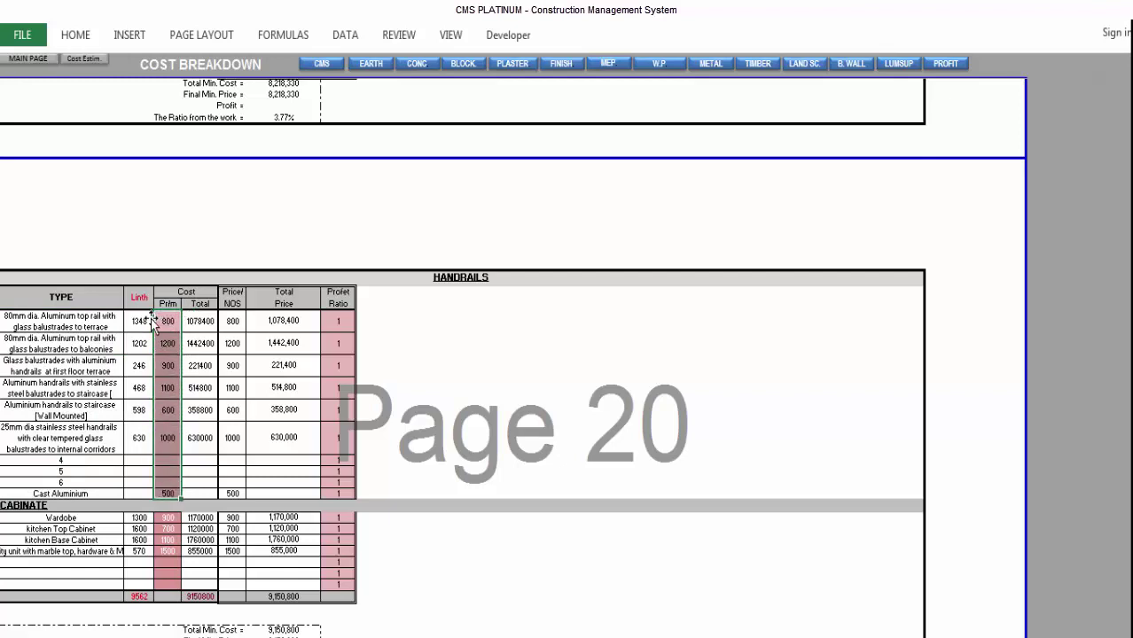
{"action": "left_click_drag", "start_coordinate": [135, 324], "coordinate": [131, 434]}
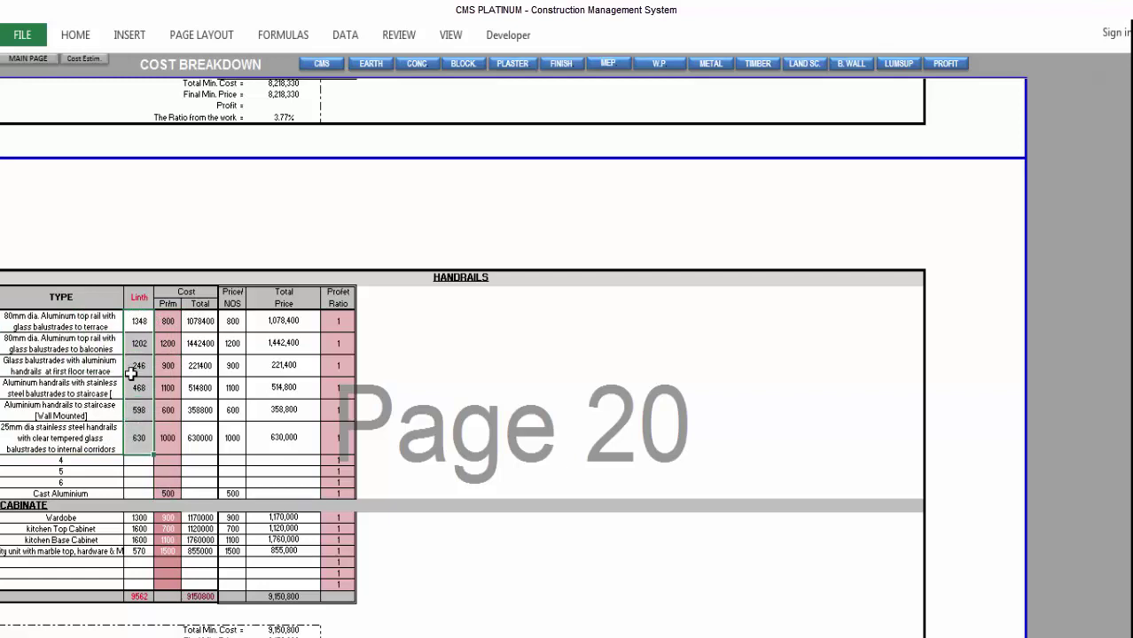
- Review the cabinet types, their costs per metre and lengths, and compare them with the handrail lengths
{"action": "left_click", "coordinate": [99, 505]}
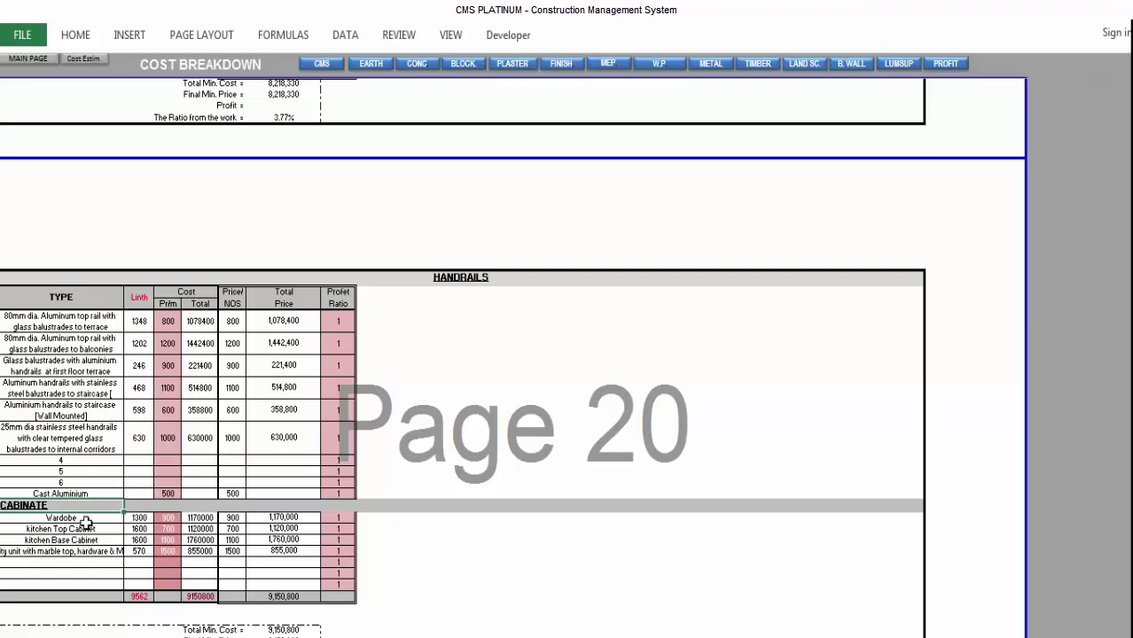
{"action": "left_click_drag", "start_coordinate": [86, 521], "coordinate": [93, 556]}
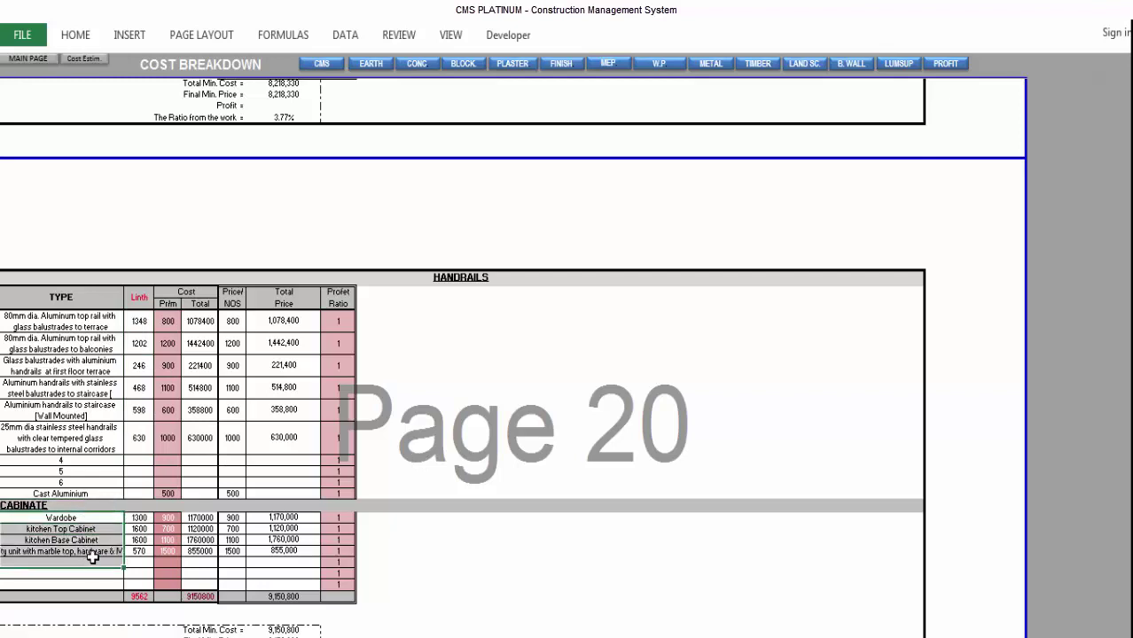
{"action": "left_click_drag", "start_coordinate": [168, 518], "coordinate": [161, 557]}
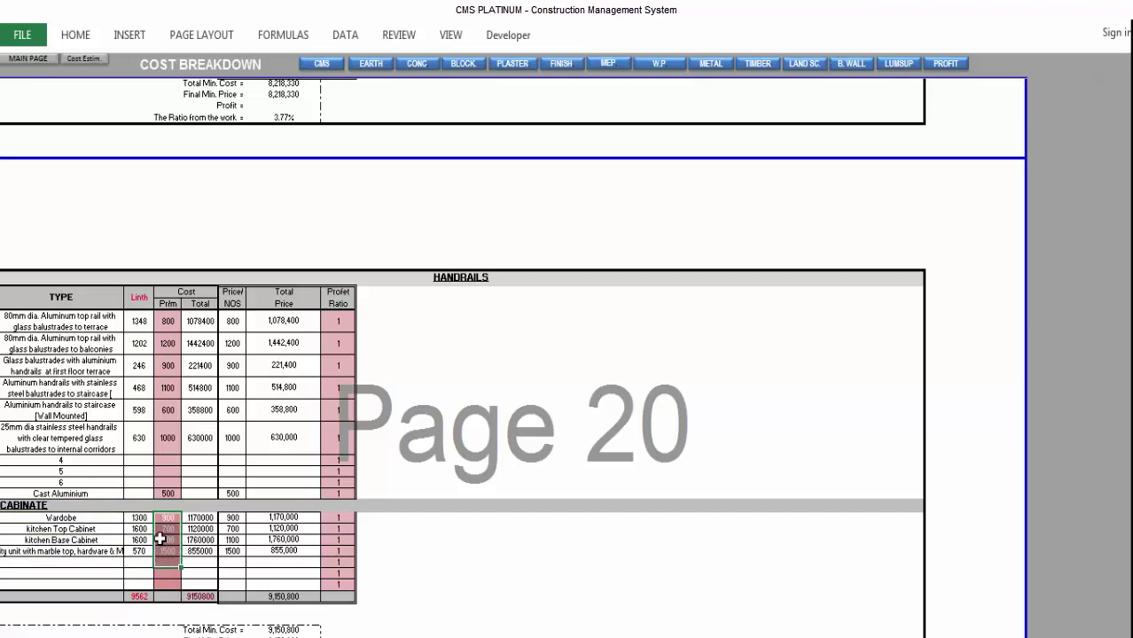
{"action": "left_click_drag", "start_coordinate": [139, 521], "coordinate": [142, 547]}
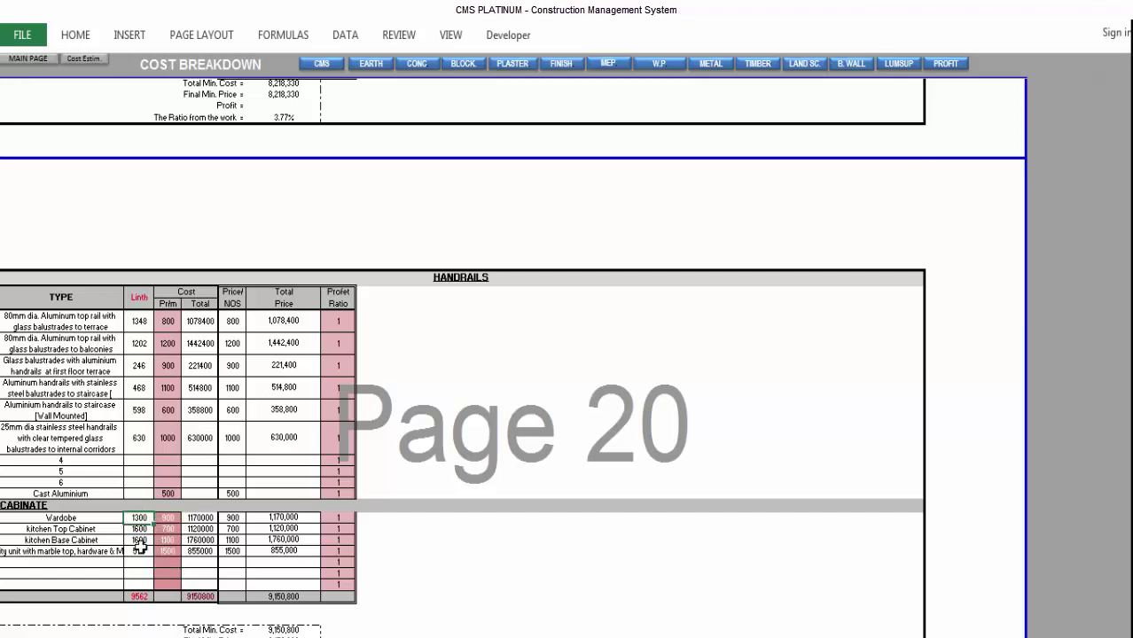
{"action": "left_click_drag", "start_coordinate": [140, 319], "coordinate": [137, 347]}
{"action": "left_click_drag", "start_coordinate": [132, 421], "coordinate": [135, 438]}
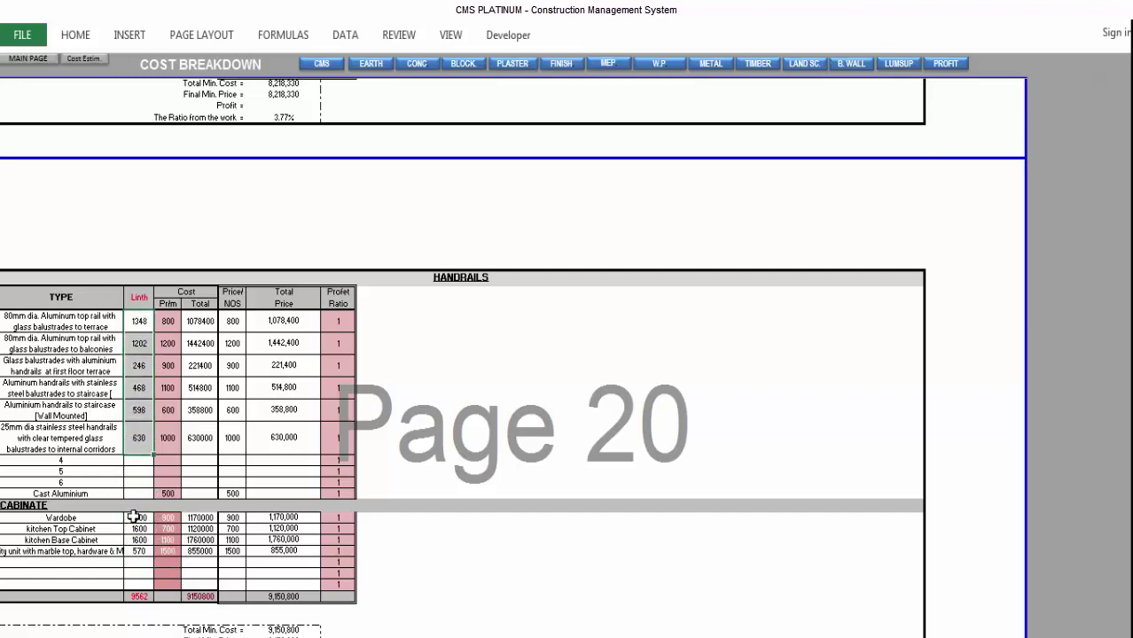
{"action": "left_click_drag", "start_coordinate": [164, 519], "coordinate": [161, 550]}
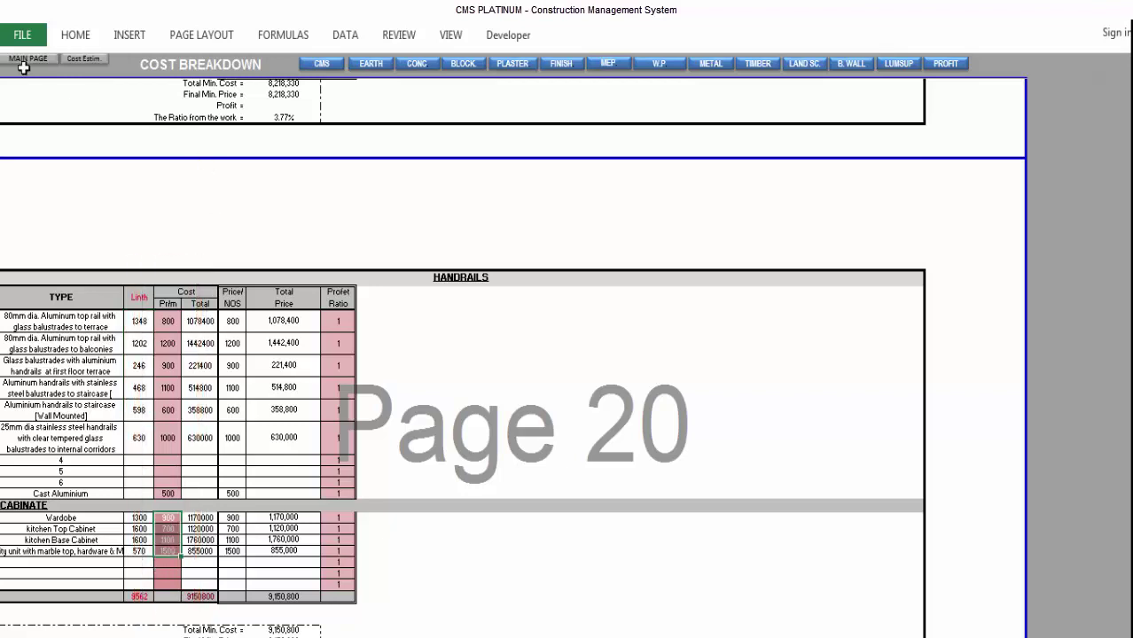
- Return to the cost estimation page and open the Land Scape finishing material prices at the External Works & Land Scape table
{"action": "scroll", "coordinate": [25, 67], "scroll_direction": "down", "scroll_amount": 3}
{"action": "left_click", "coordinate": [86, 58]}
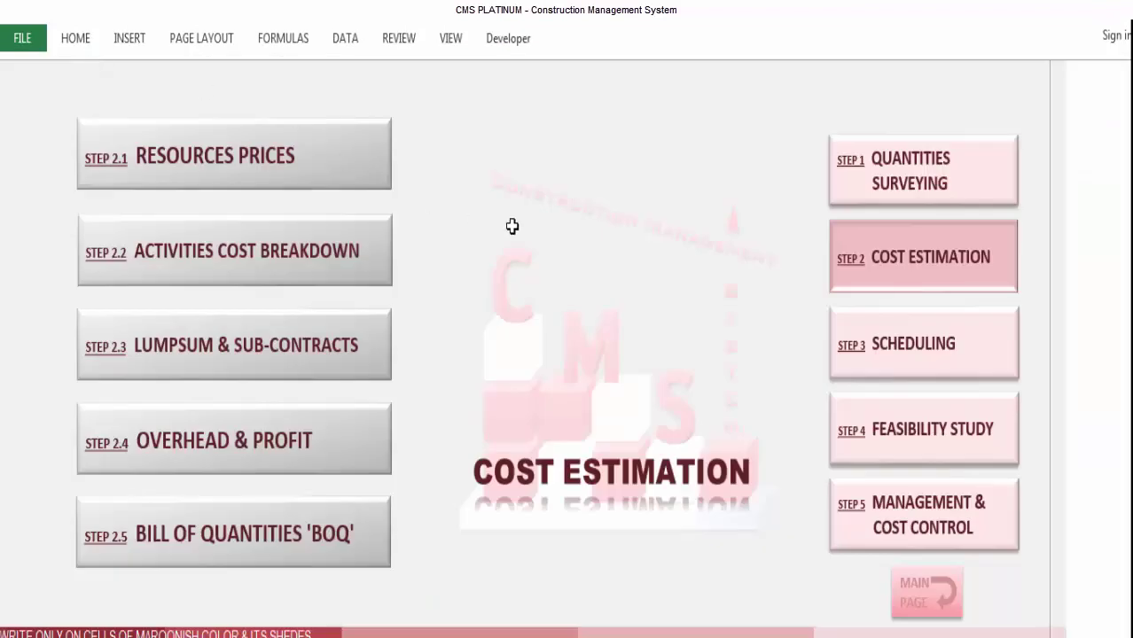
{"action": "left_click", "coordinate": [284, 163]}
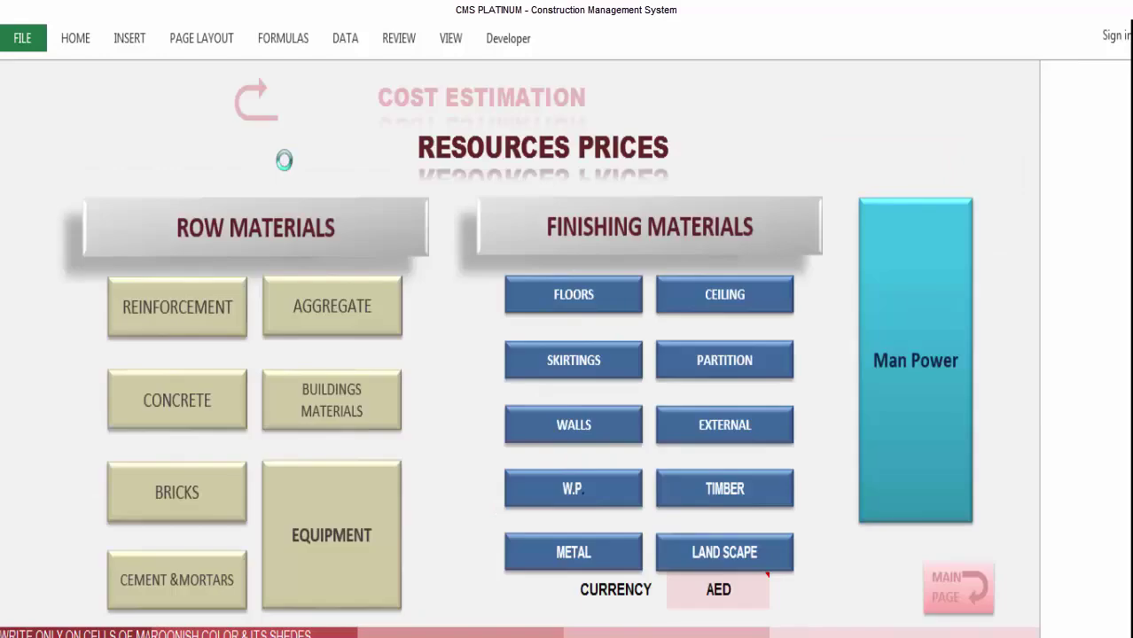
{"action": "left_click", "coordinate": [749, 558]}
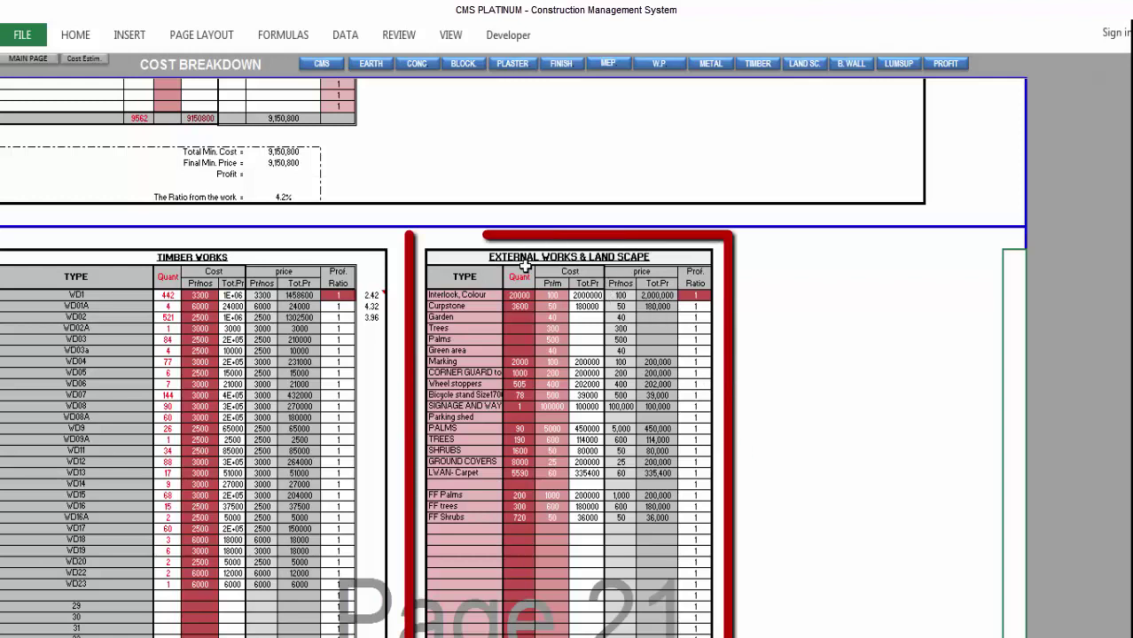
{"action": "left_click", "coordinate": [599, 257]}
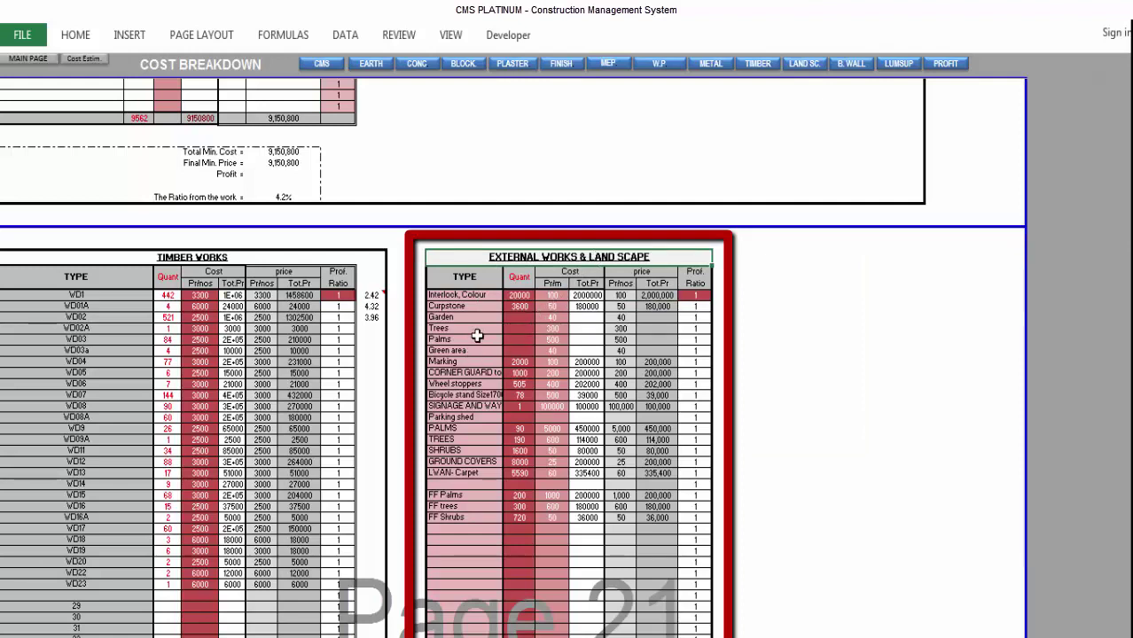
- Review the item types, quantities and unit costs listed in the External Works & Land Scape table
{"action": "left_click_drag", "start_coordinate": [461, 295], "coordinate": [460, 517]}
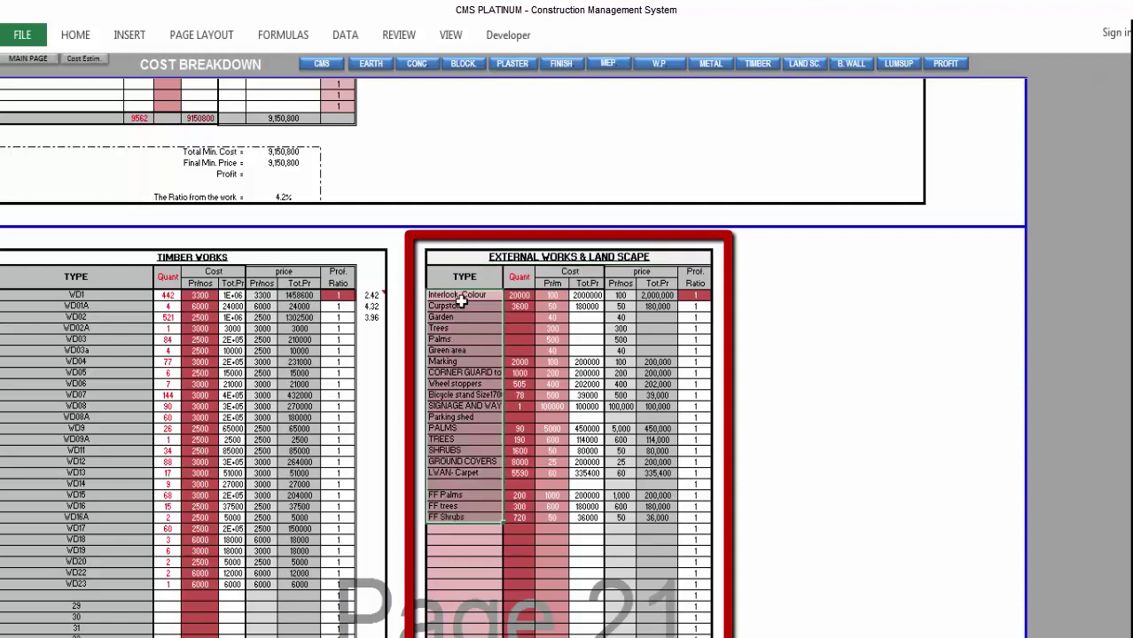
{"action": "left_click_drag", "start_coordinate": [461, 299], "coordinate": [438, 518]}
{"action": "left_click_drag", "start_coordinate": [517, 300], "coordinate": [520, 528]}
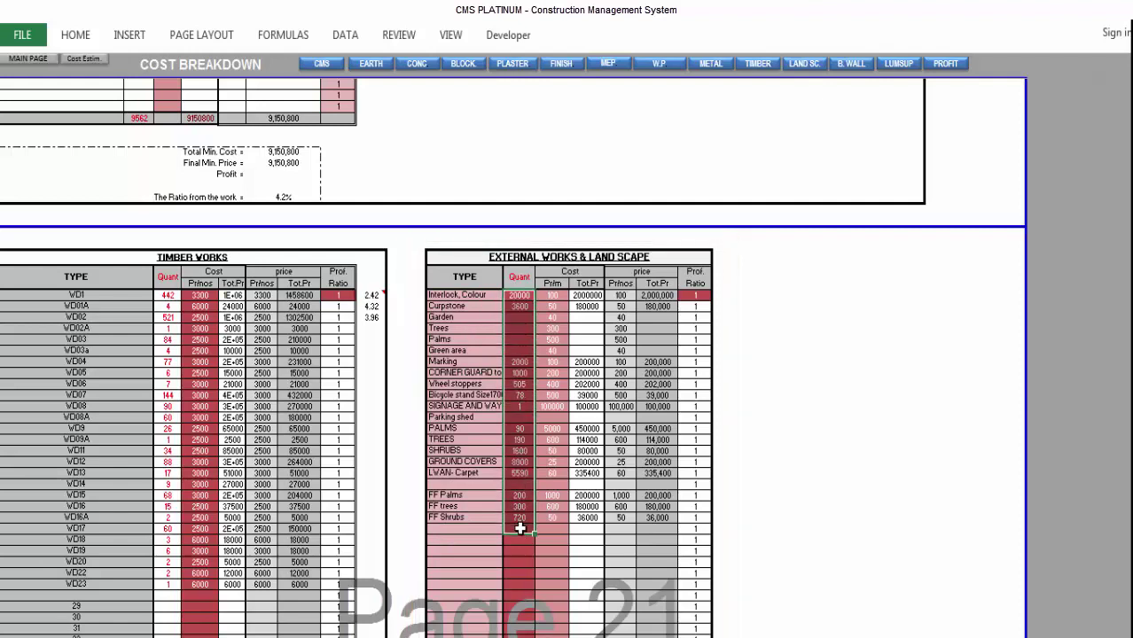
{"action": "left_click_drag", "start_coordinate": [555, 296], "coordinate": [550, 534]}
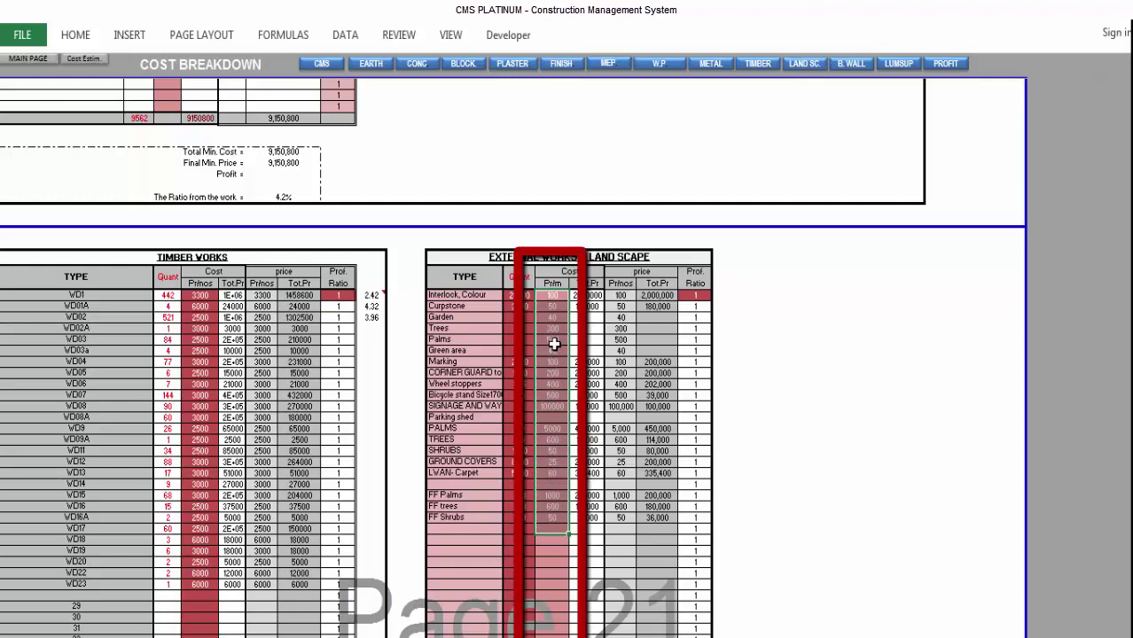
{"action": "left_click", "coordinate": [552, 372]}
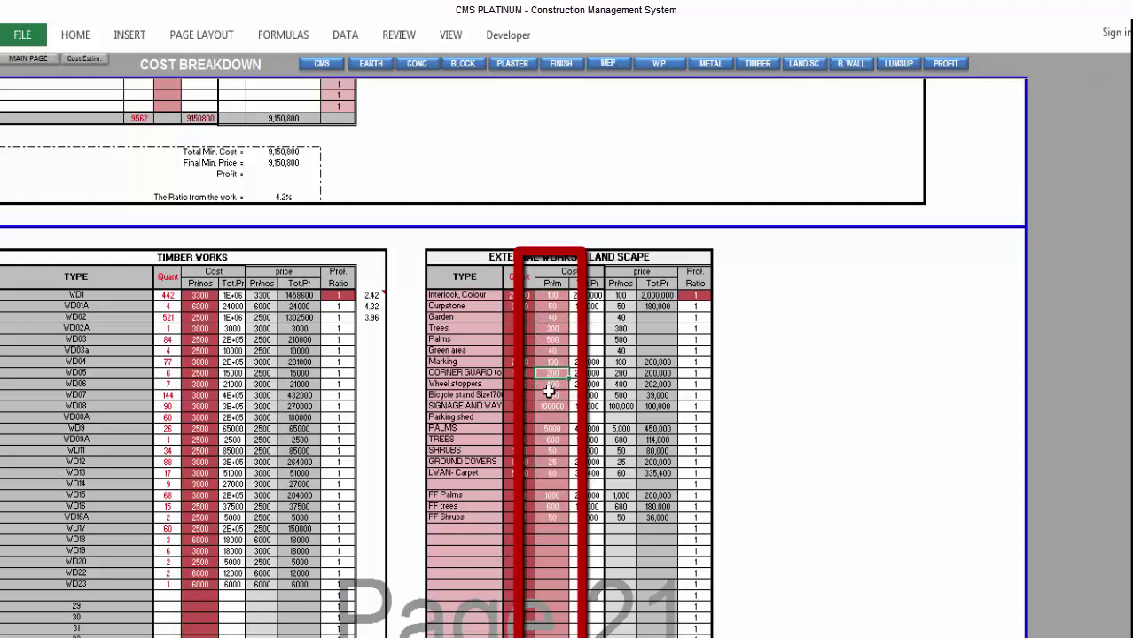